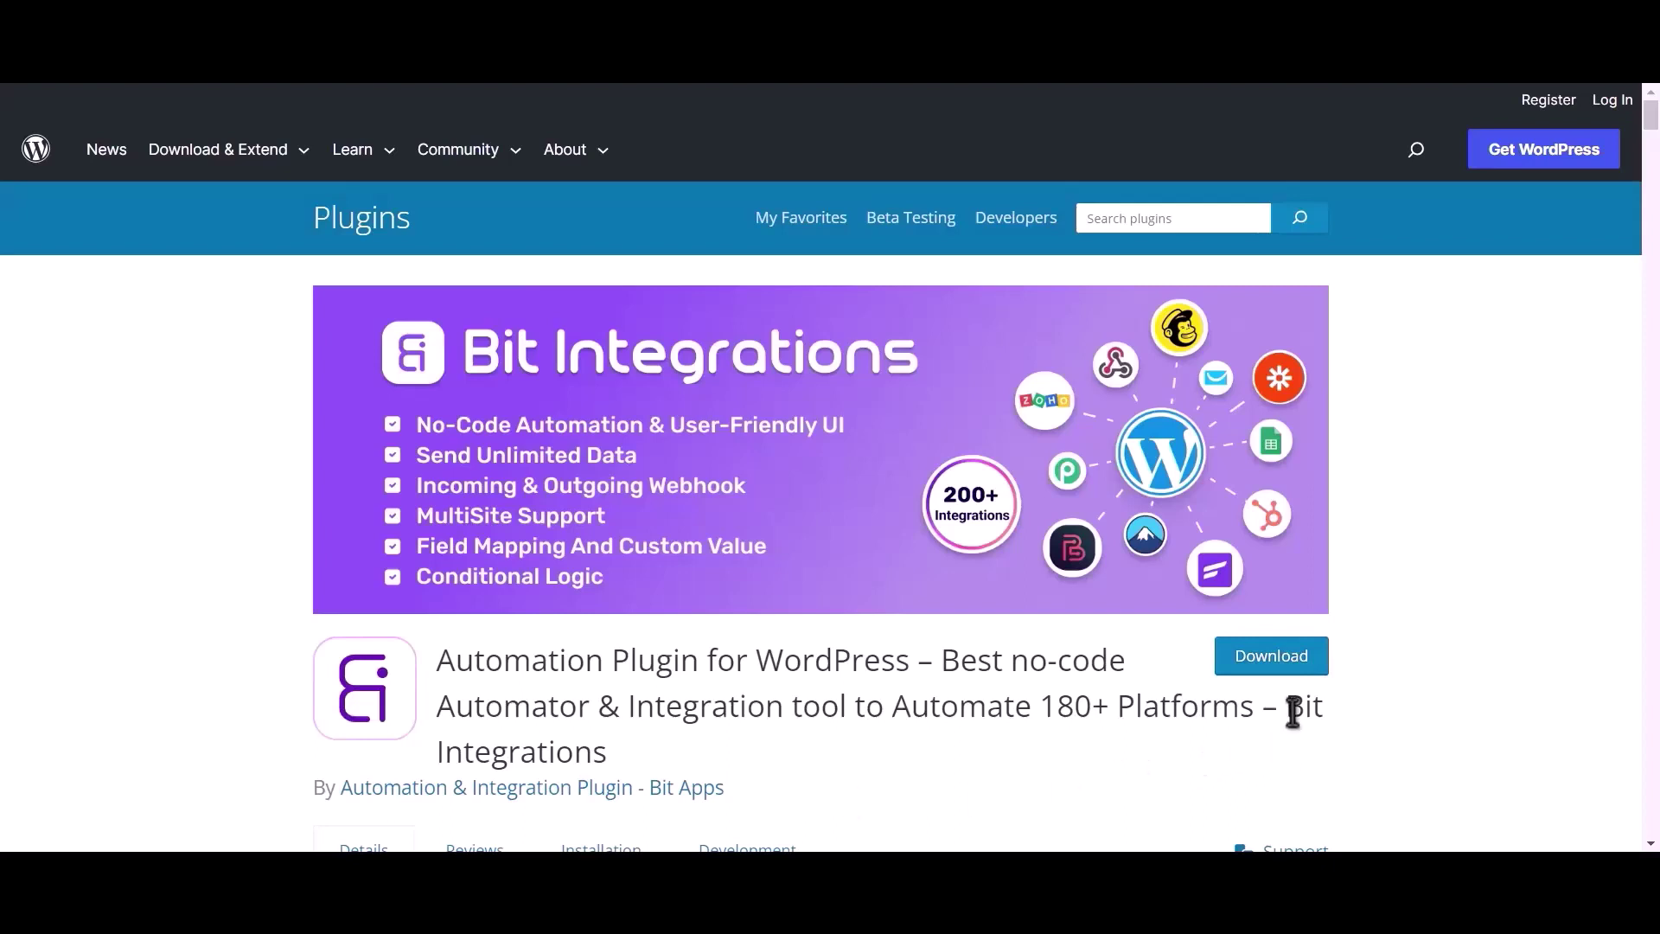
Highlight 'Bit Integrations' in the WordPress.org plugin page title
left_click_drag(1286, 709, 1306, 746)
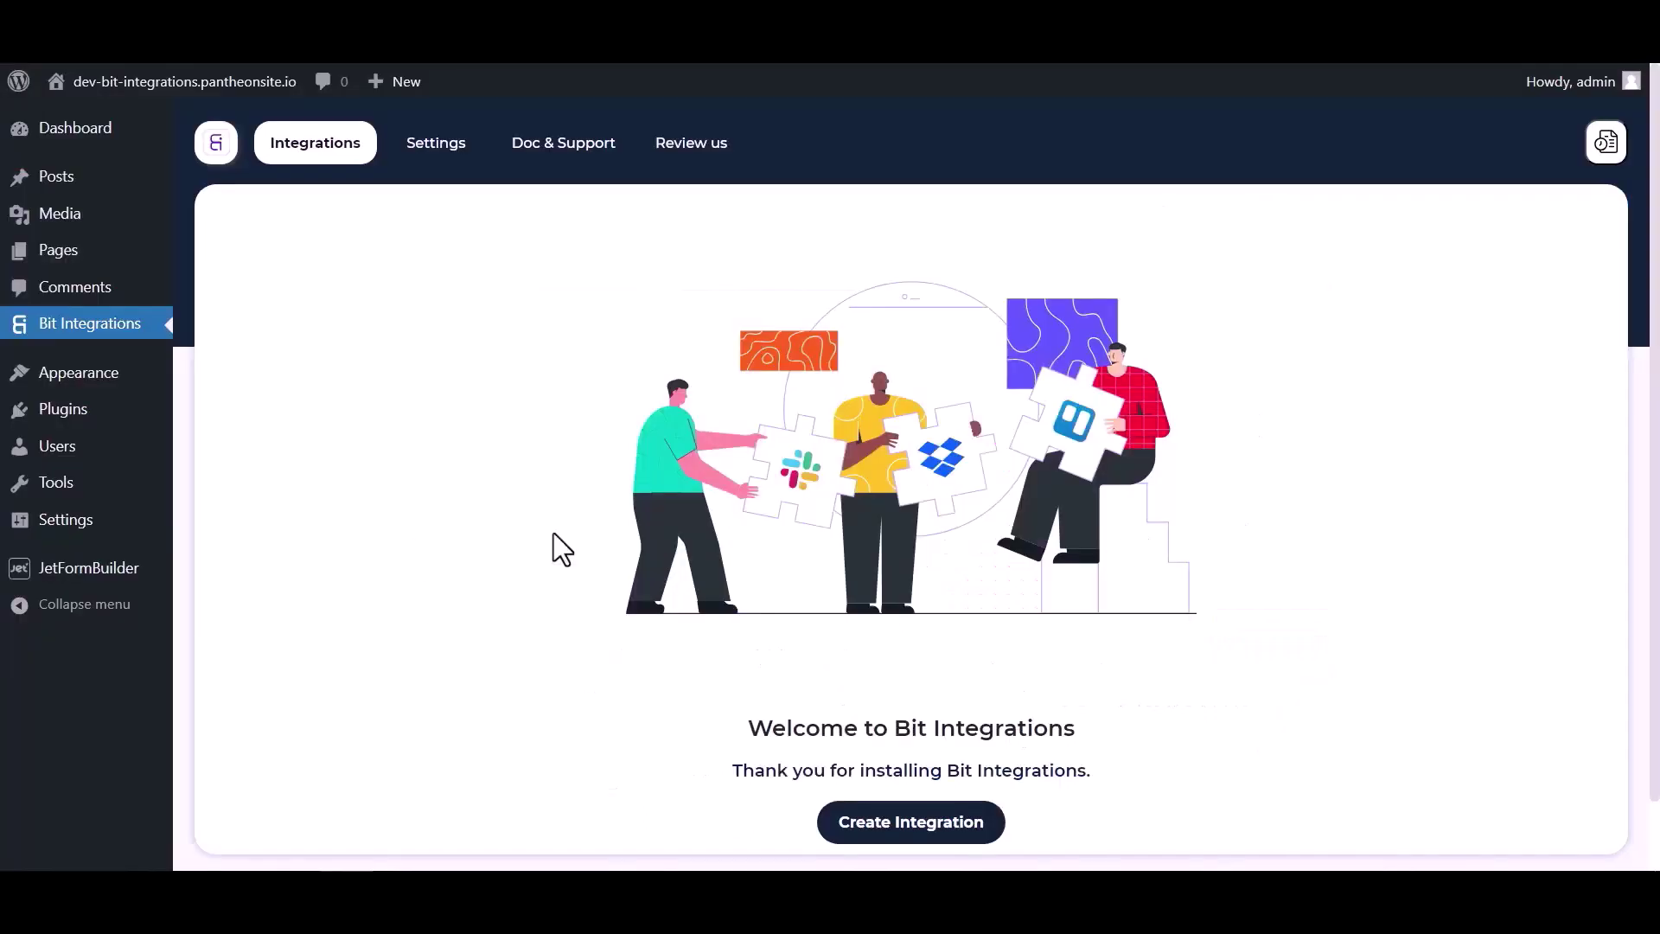
Create an integration triggered by JetForm Builder, copy its webhook URL, and start fetching data
scroll(562, 549, "down", 1)
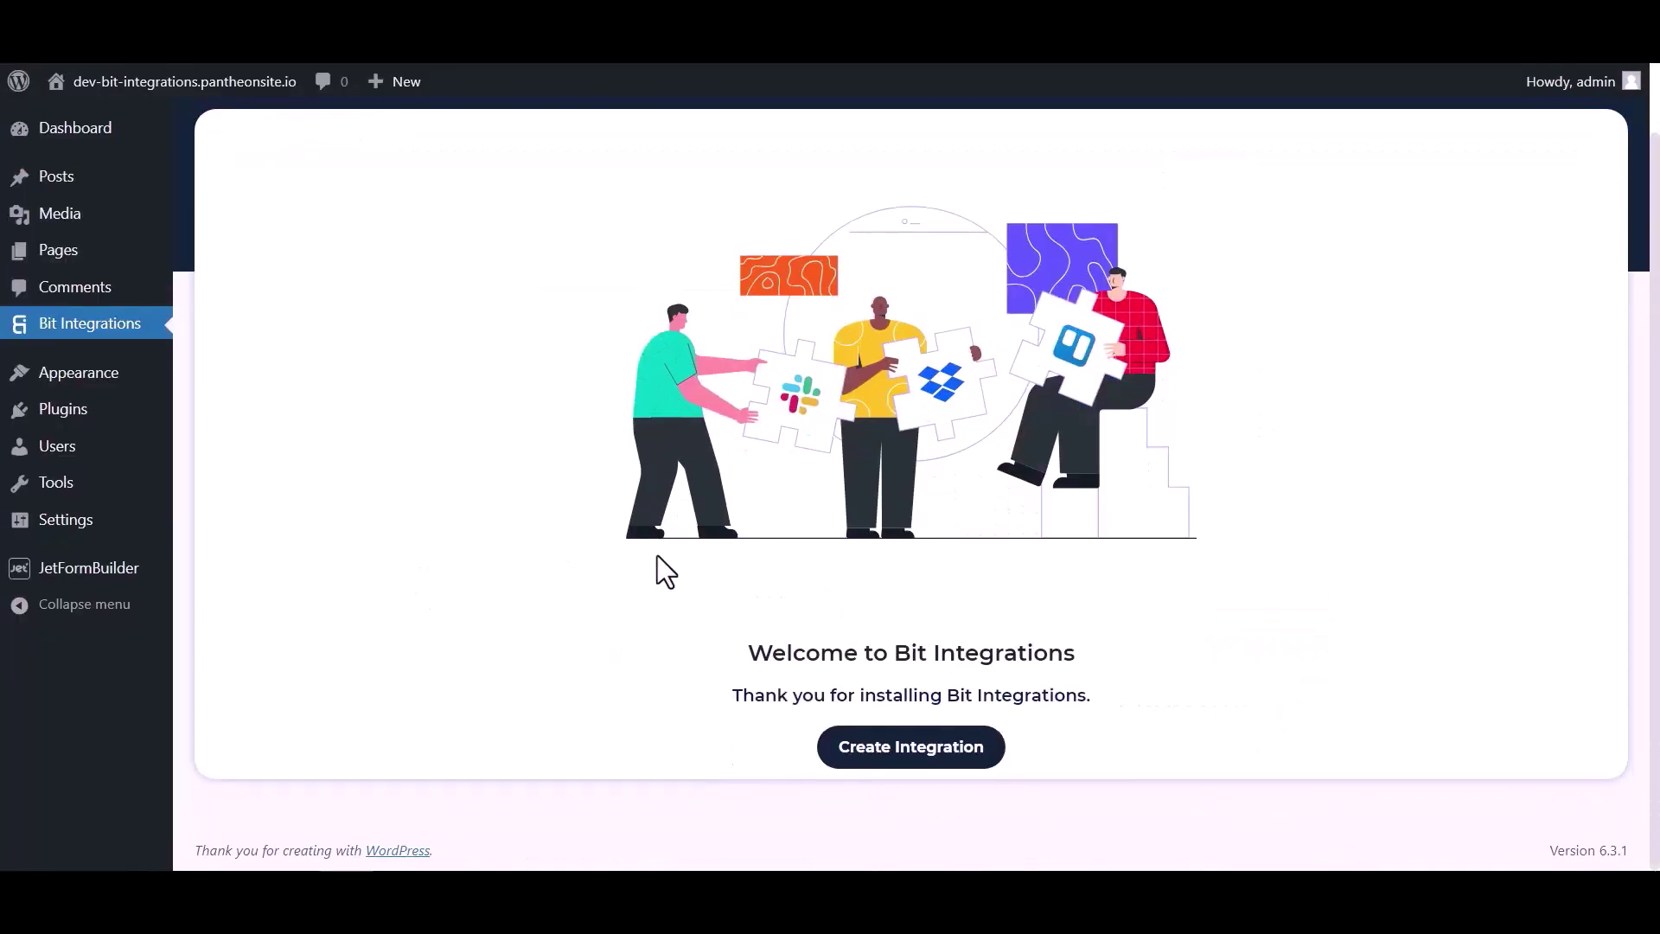
left_click(871, 756)
left_click(619, 216)
type("jet")
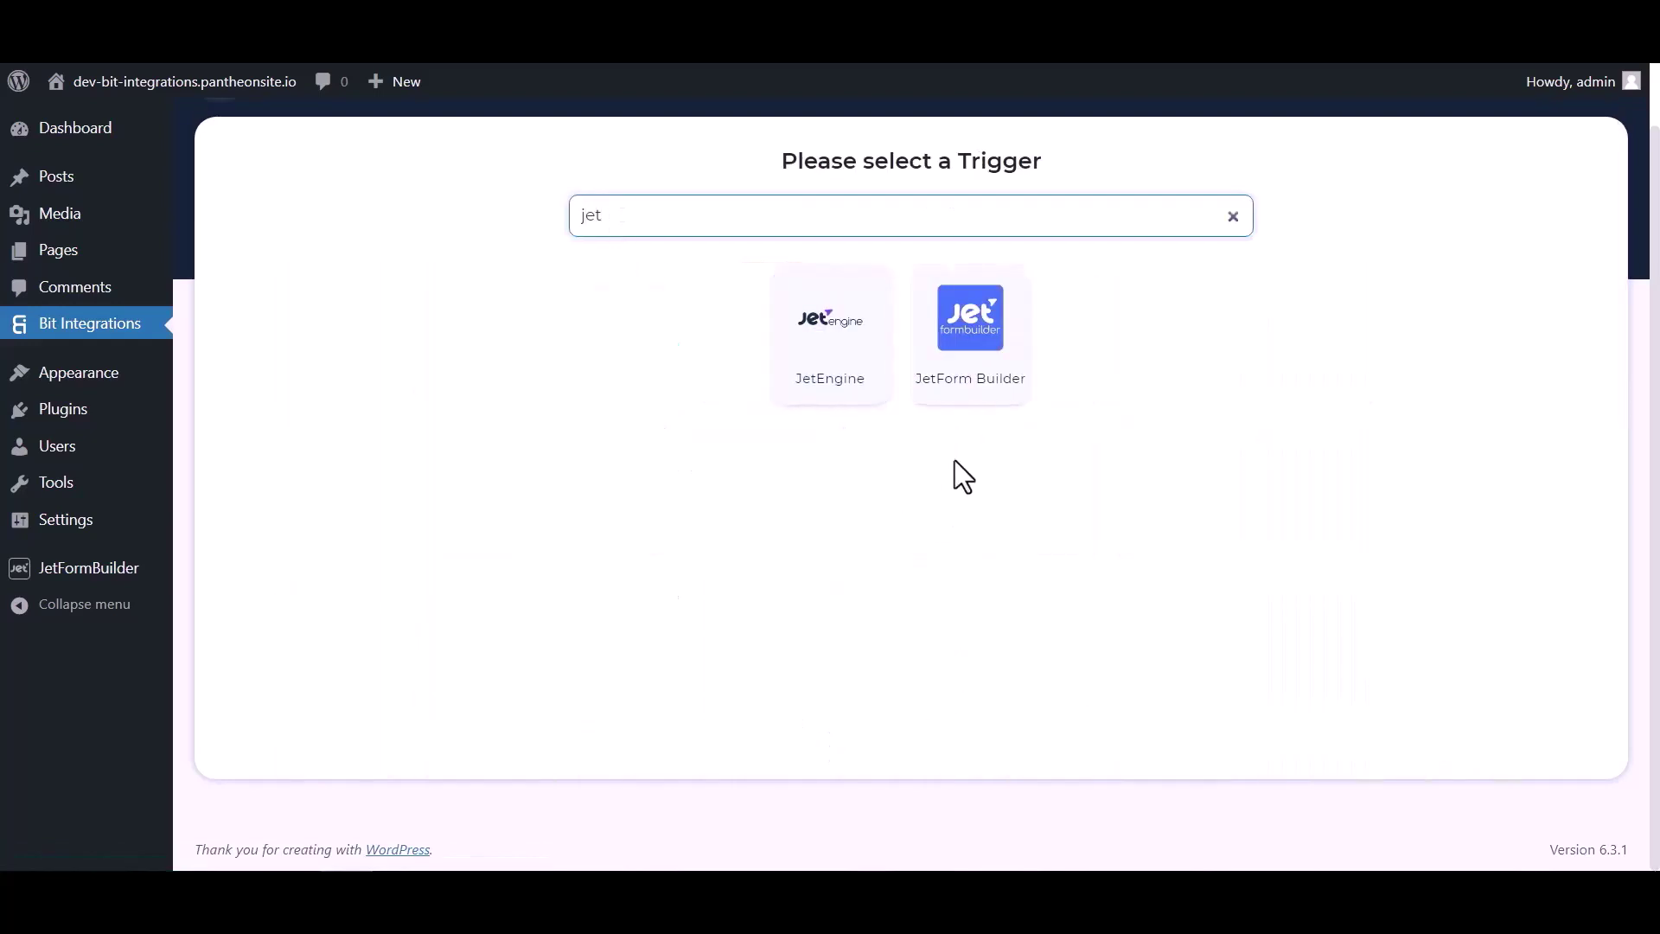
left_click(972, 367)
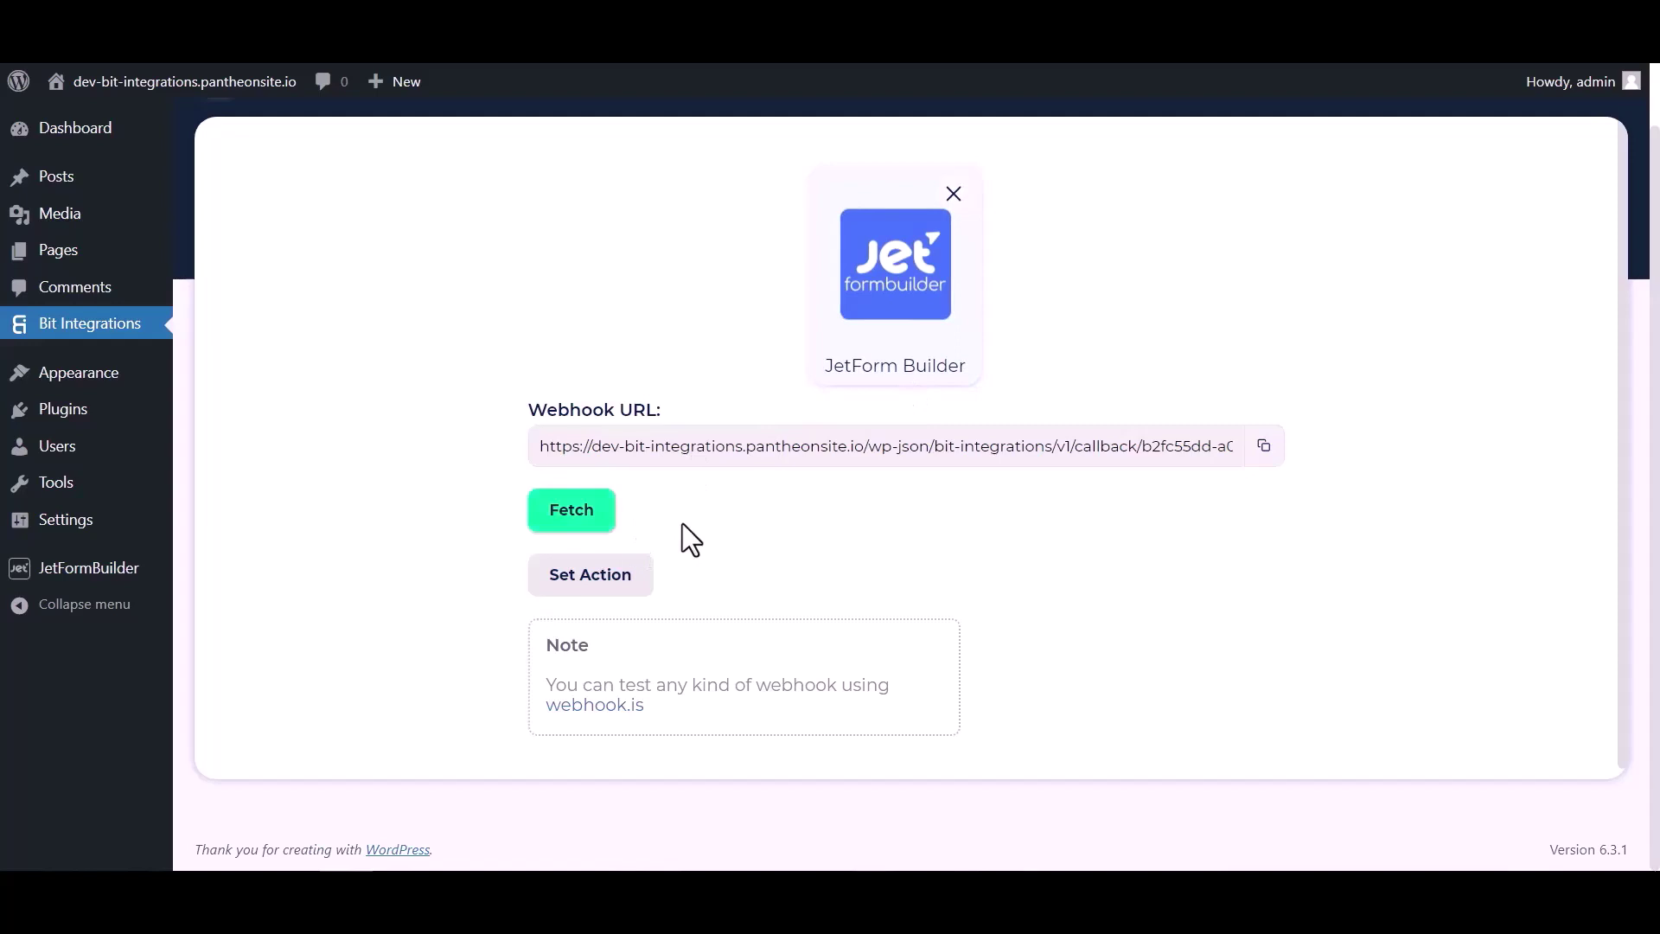
left_click(1258, 447)
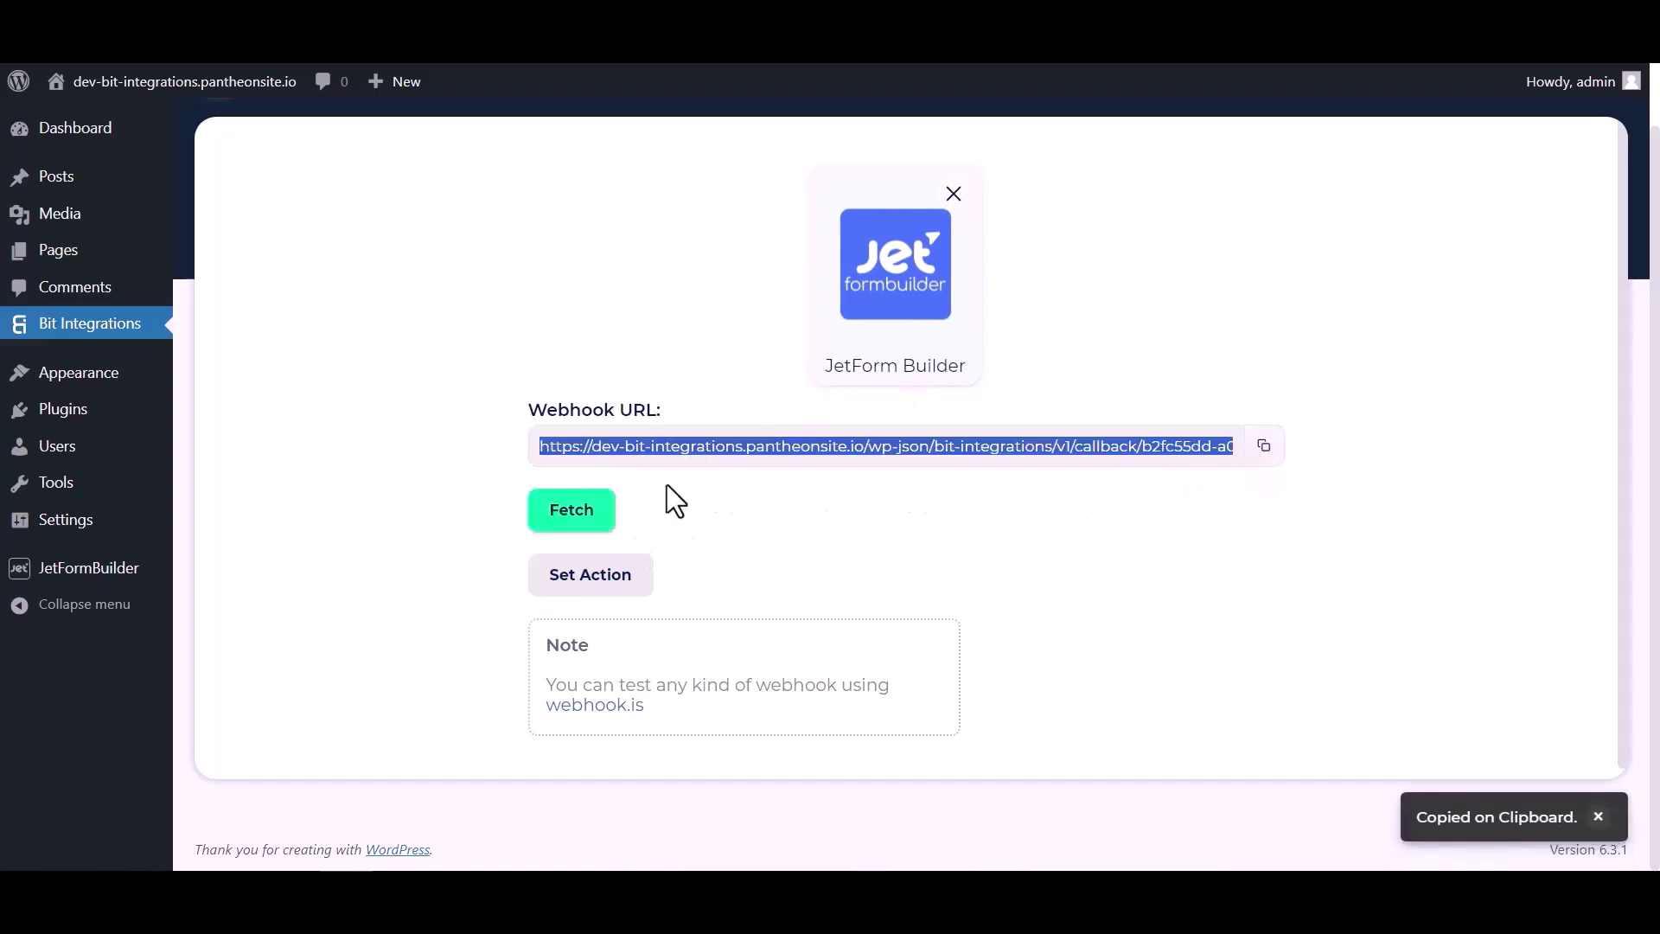
left_click(581, 519)
mouse_move(389, 318)
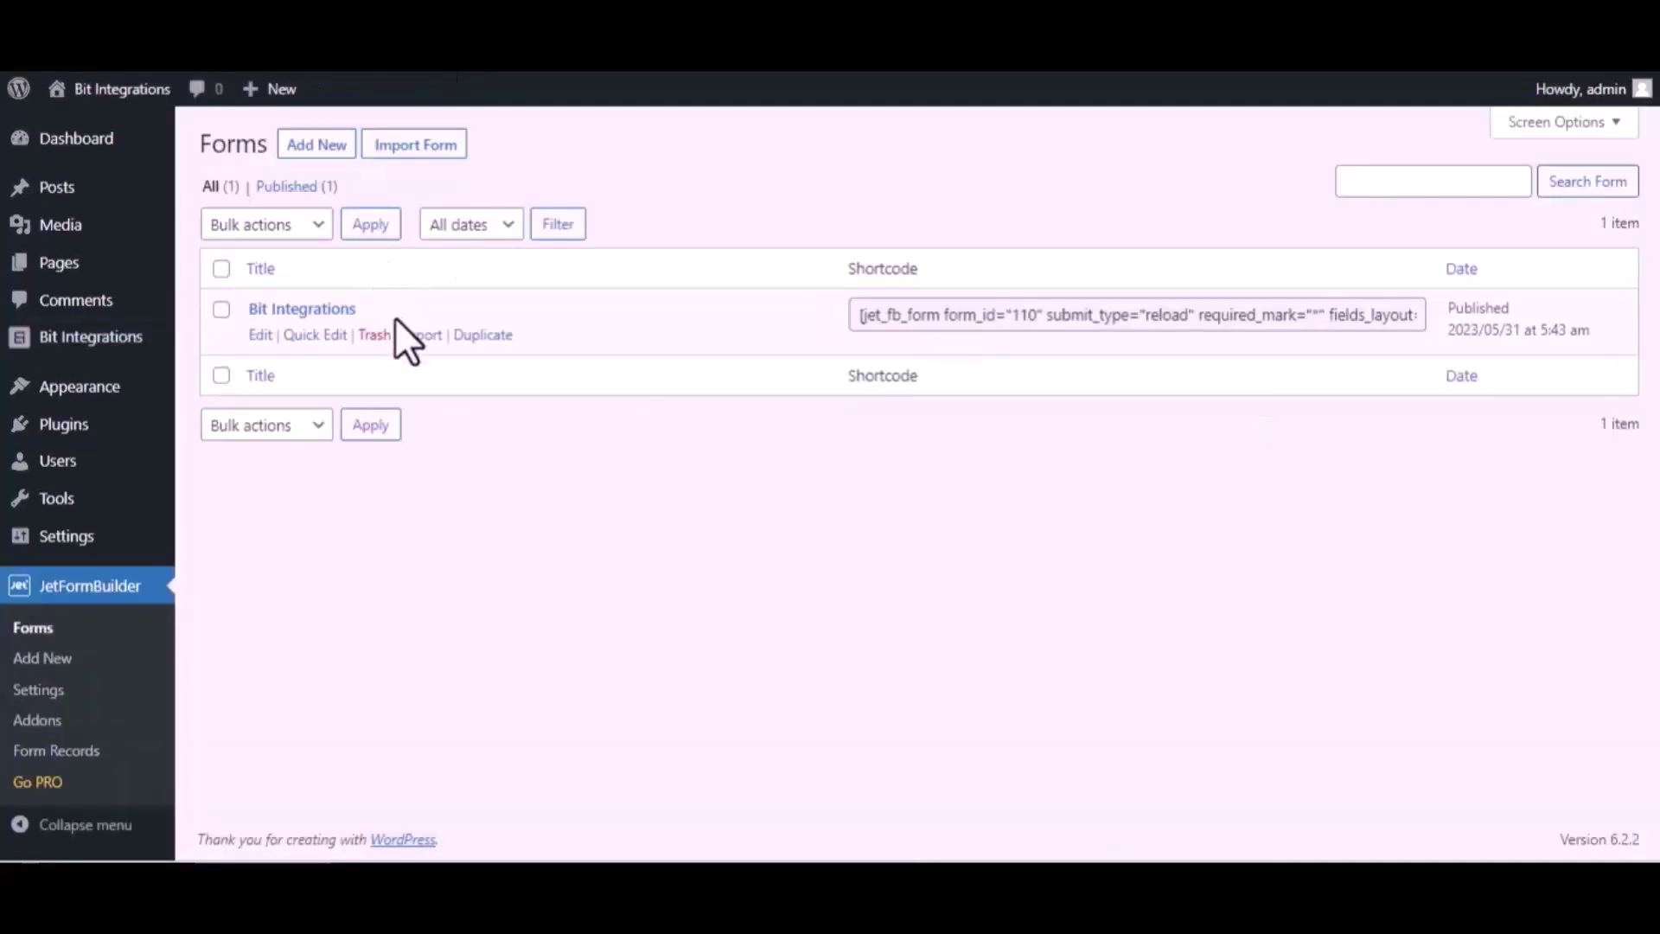
Open the Bit Integrations form's settings and expand Post Submit Actions
left_click(259, 336)
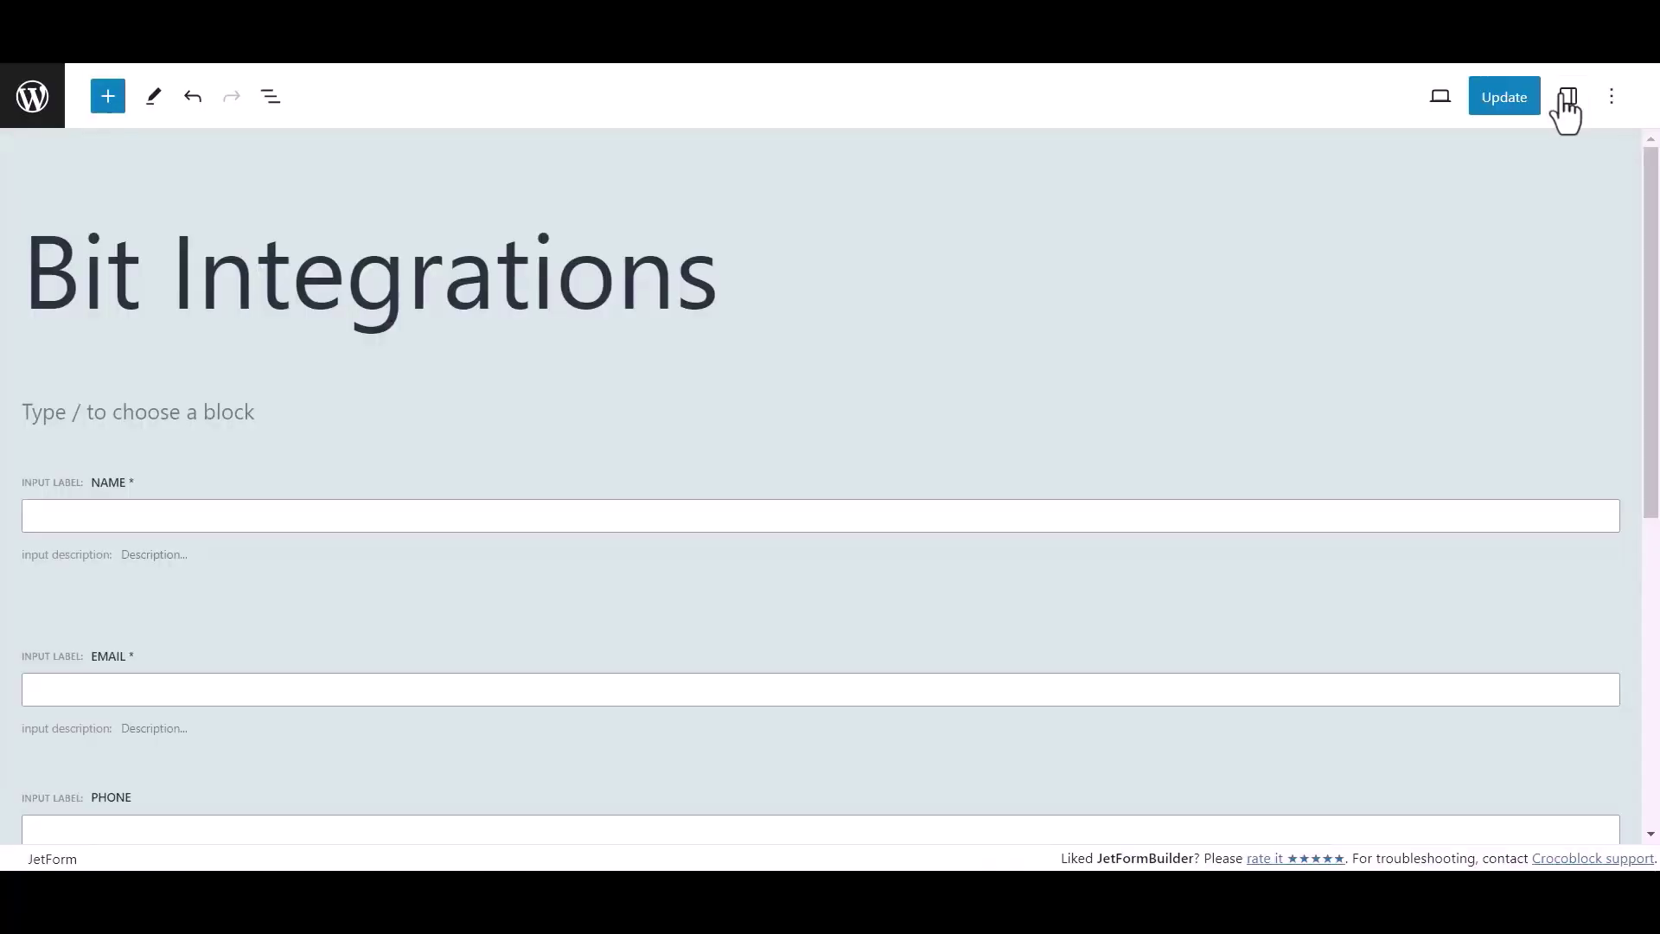
left_click(1566, 97)
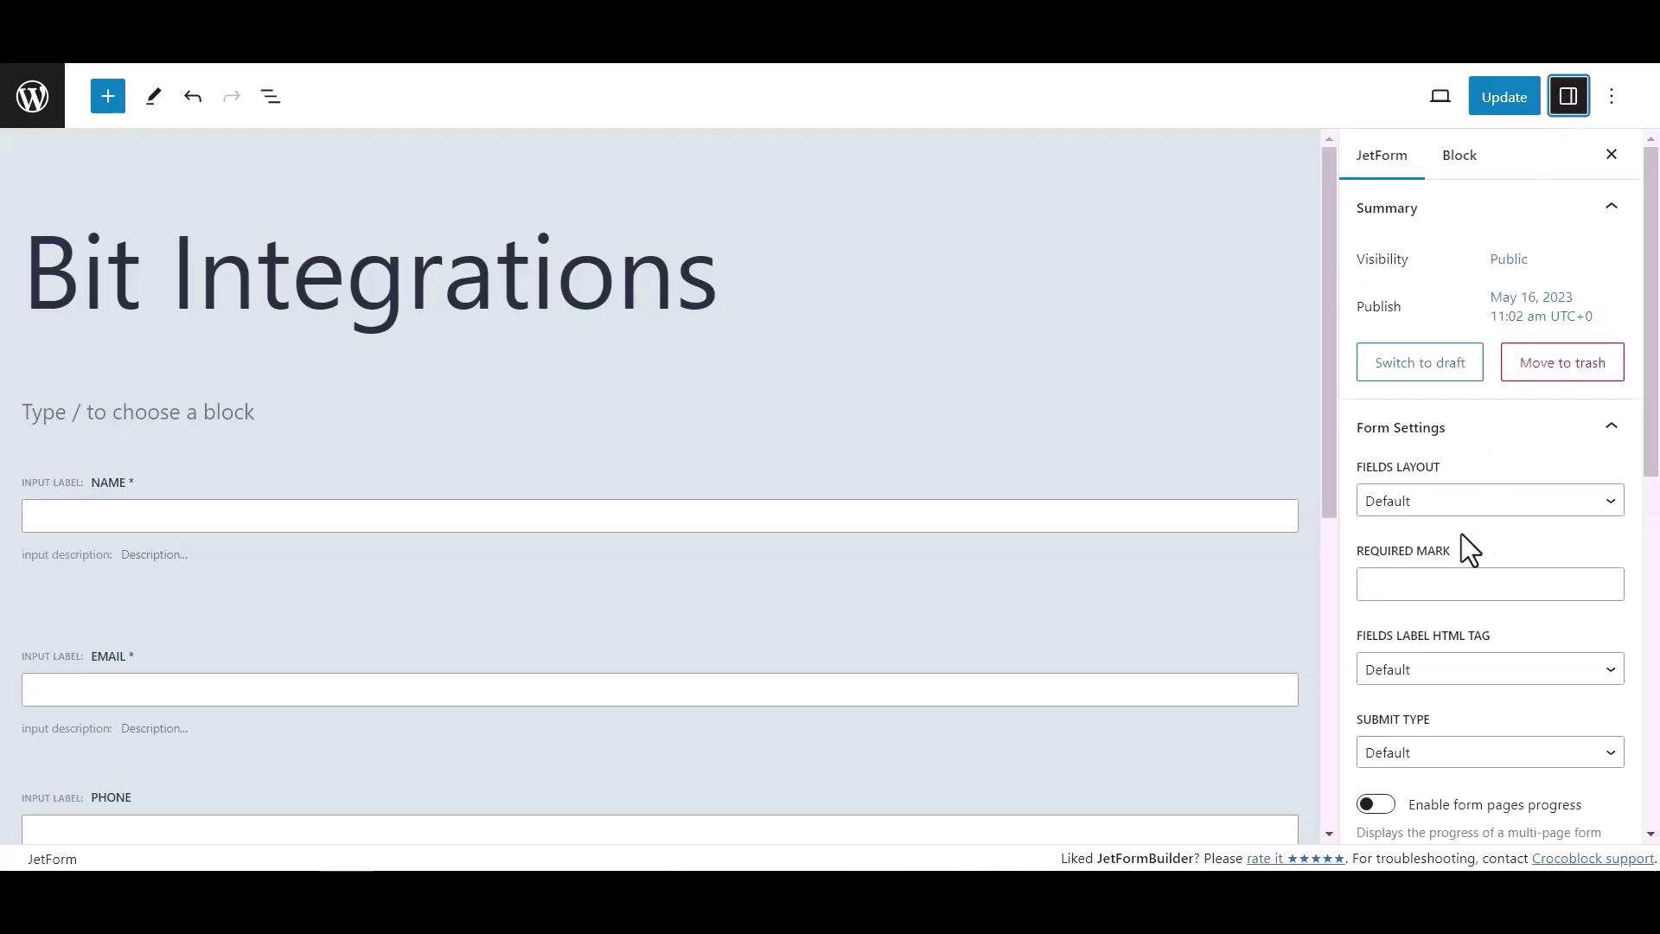
scroll(1441, 479, "down", 1)
scroll(1440, 479, "down", 2)
scroll(1440, 479, "down", 2)
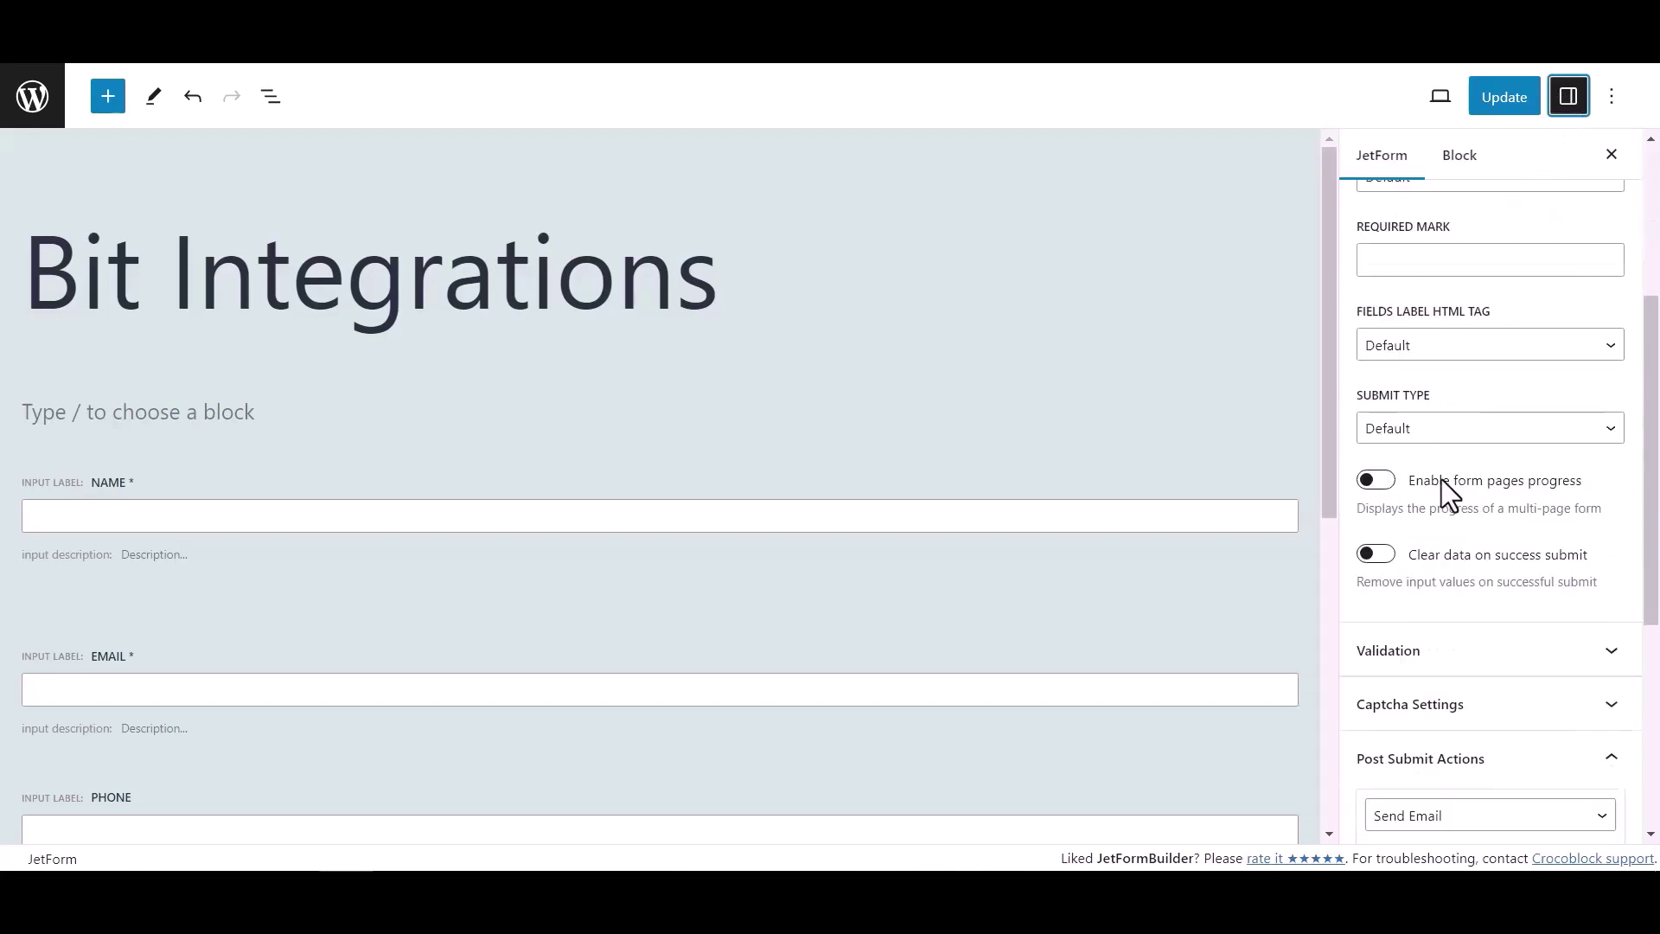
scroll(1439, 618, "down", 2)
left_click(1440, 618)
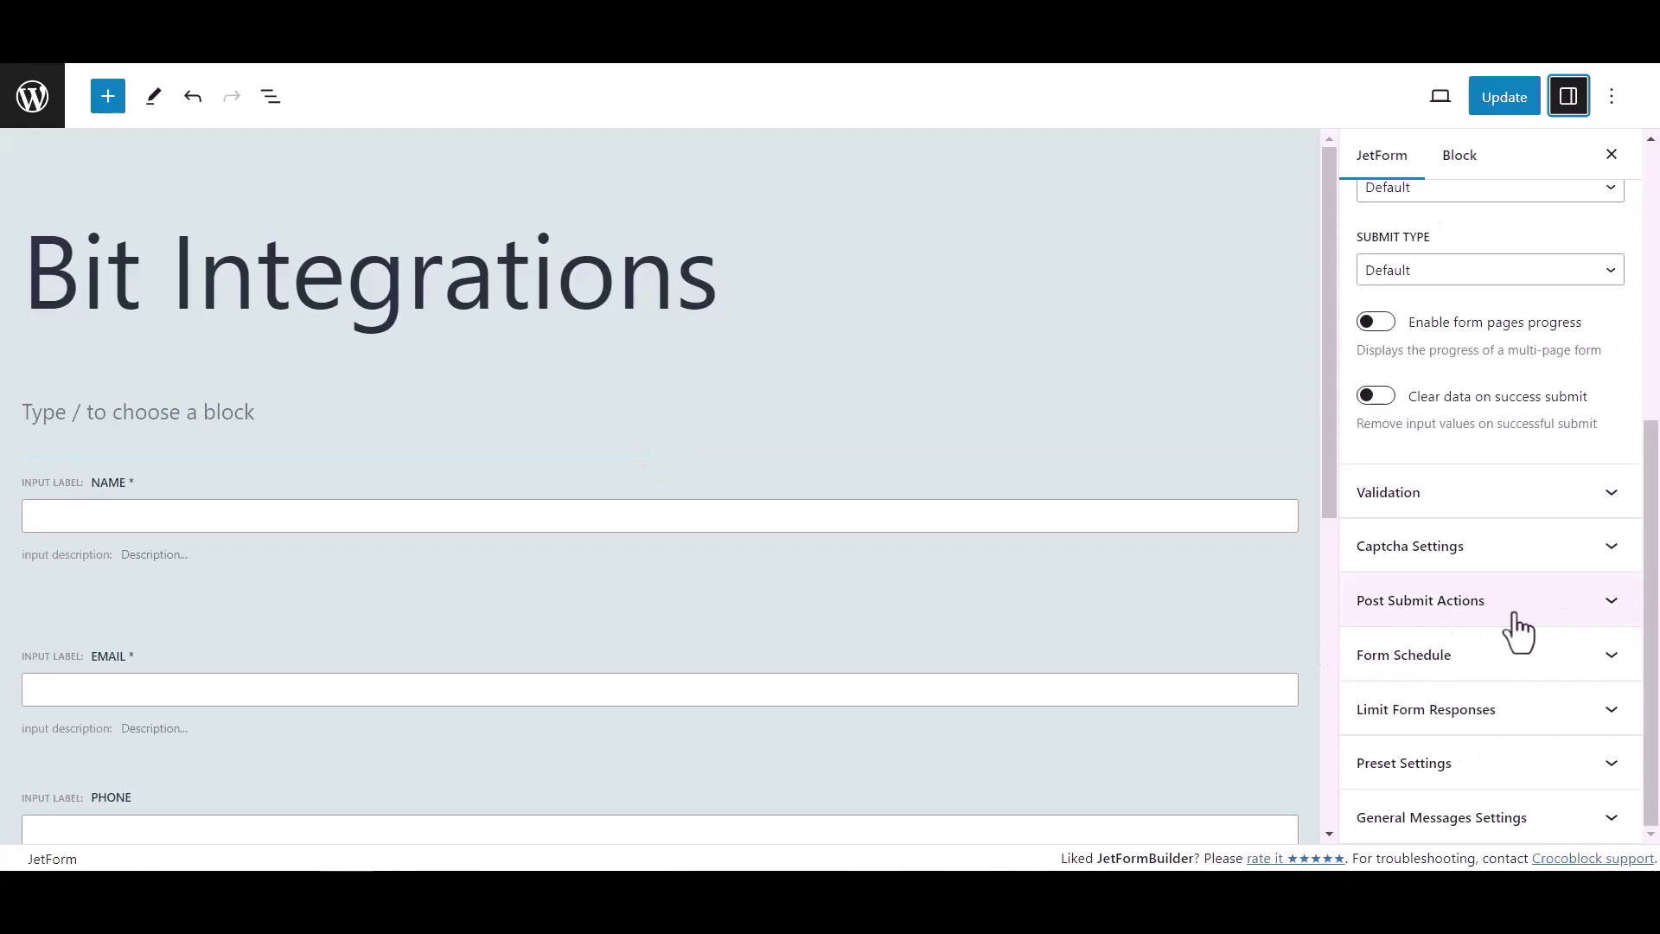
left_click(1514, 615)
Change the first post-submit action to Call Webhook using the pasted Bit Integrations URL
left_click(1427, 611)
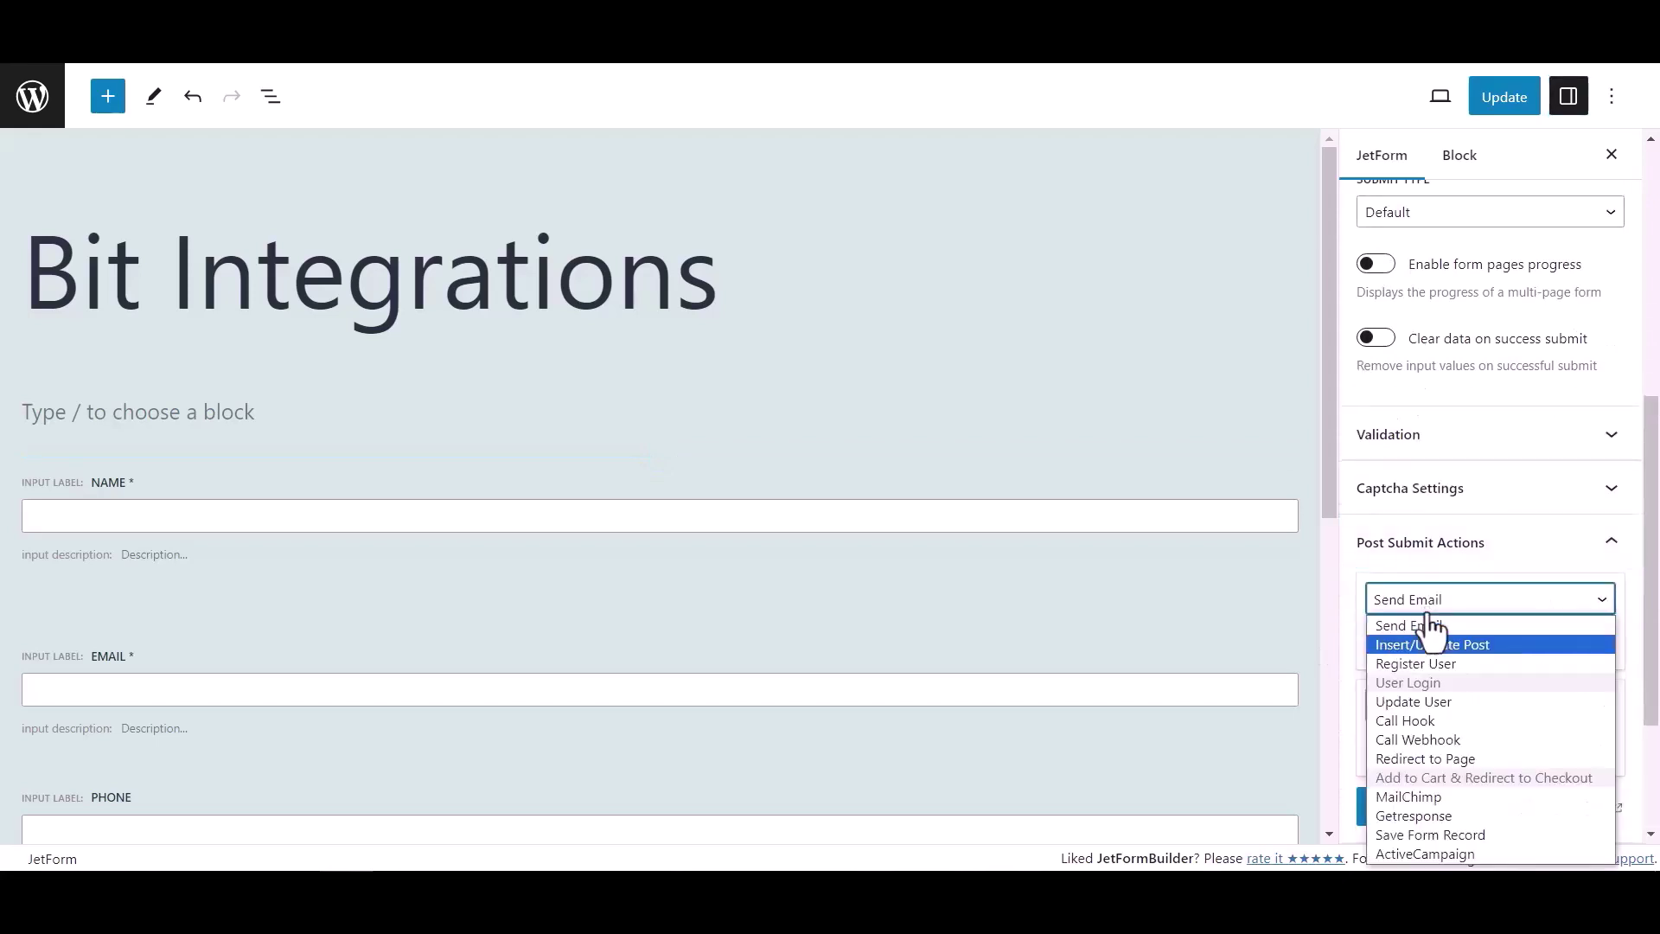
left_click(1421, 741)
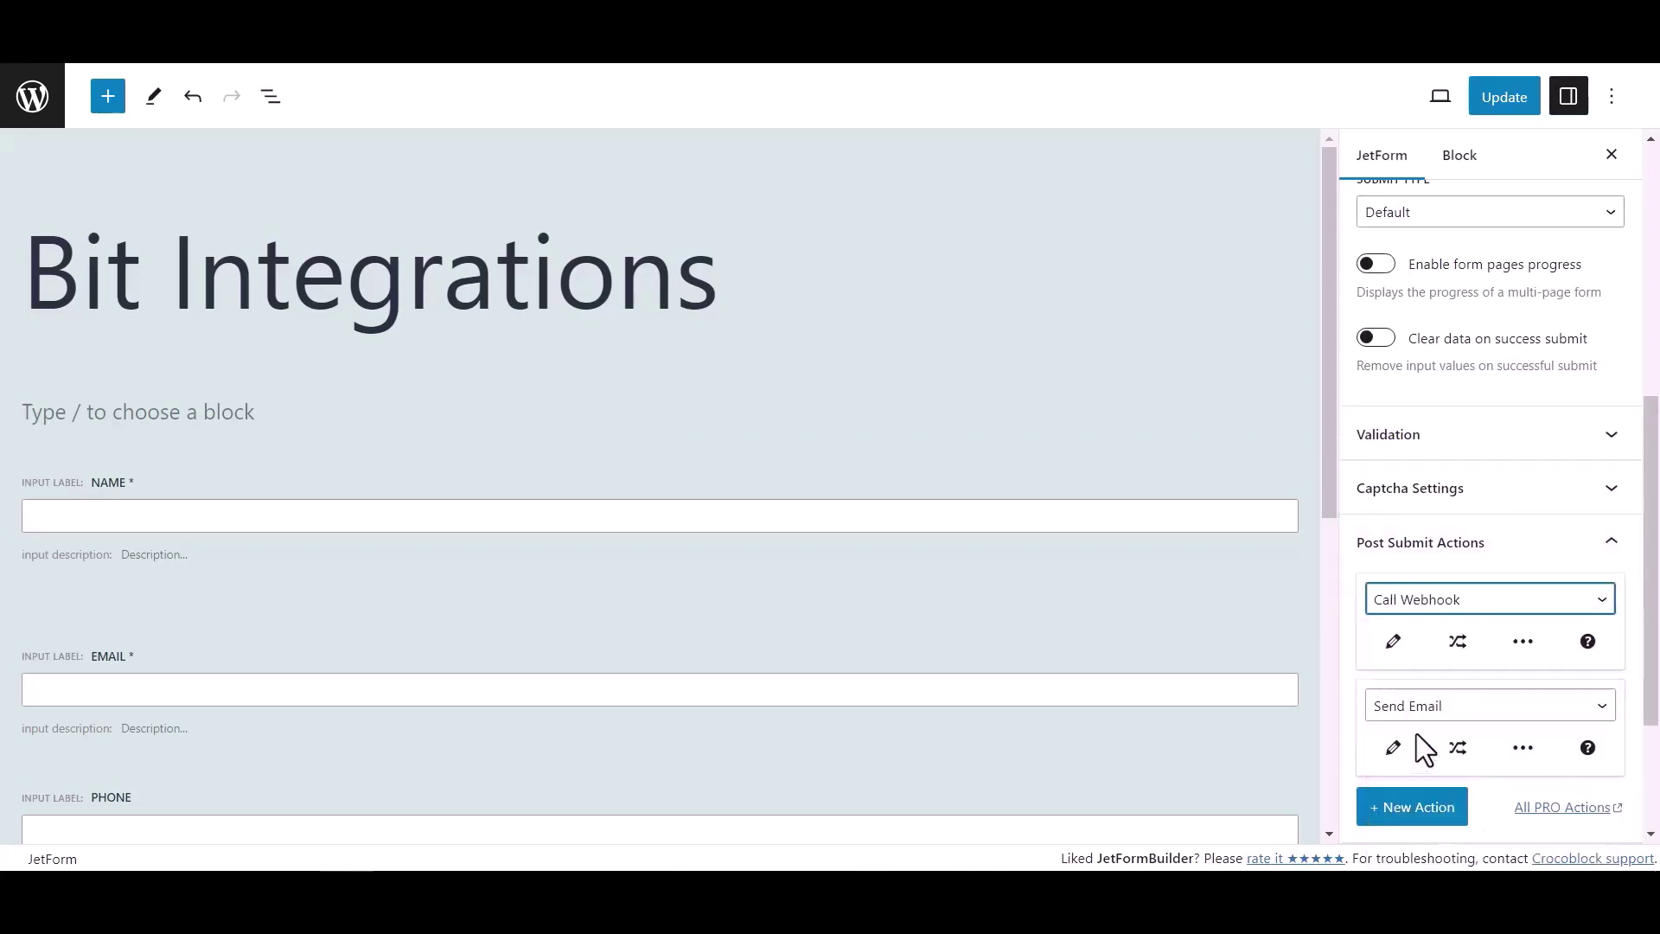
left_click(1402, 643)
left_click(768, 459)
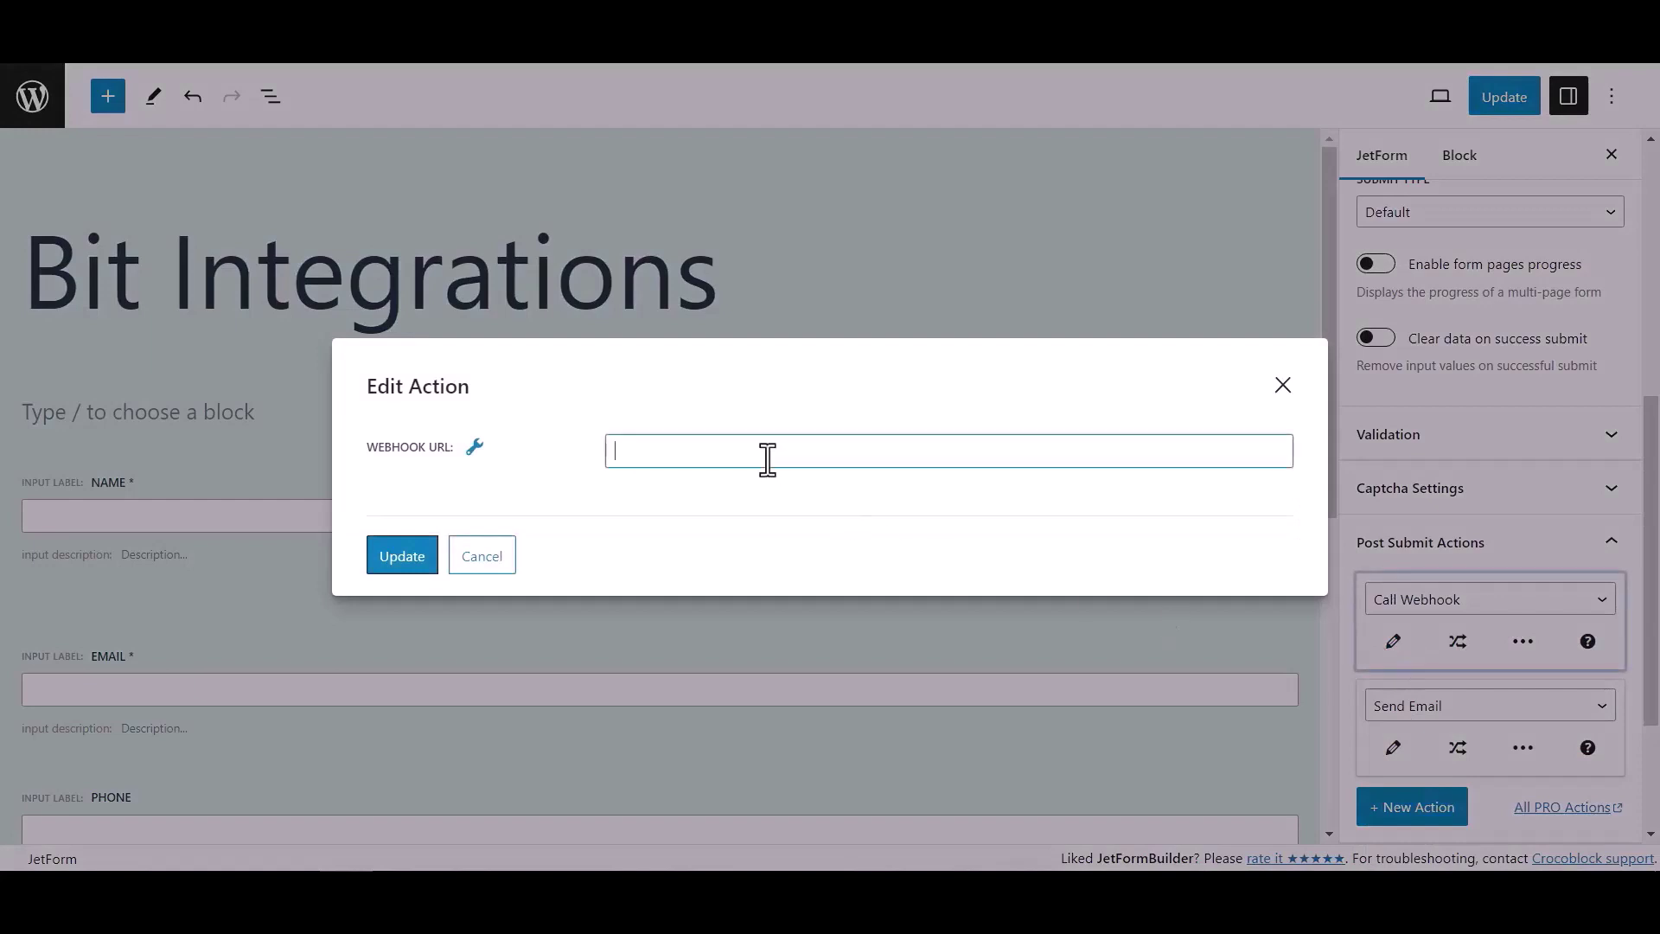
key("ctrl+v")
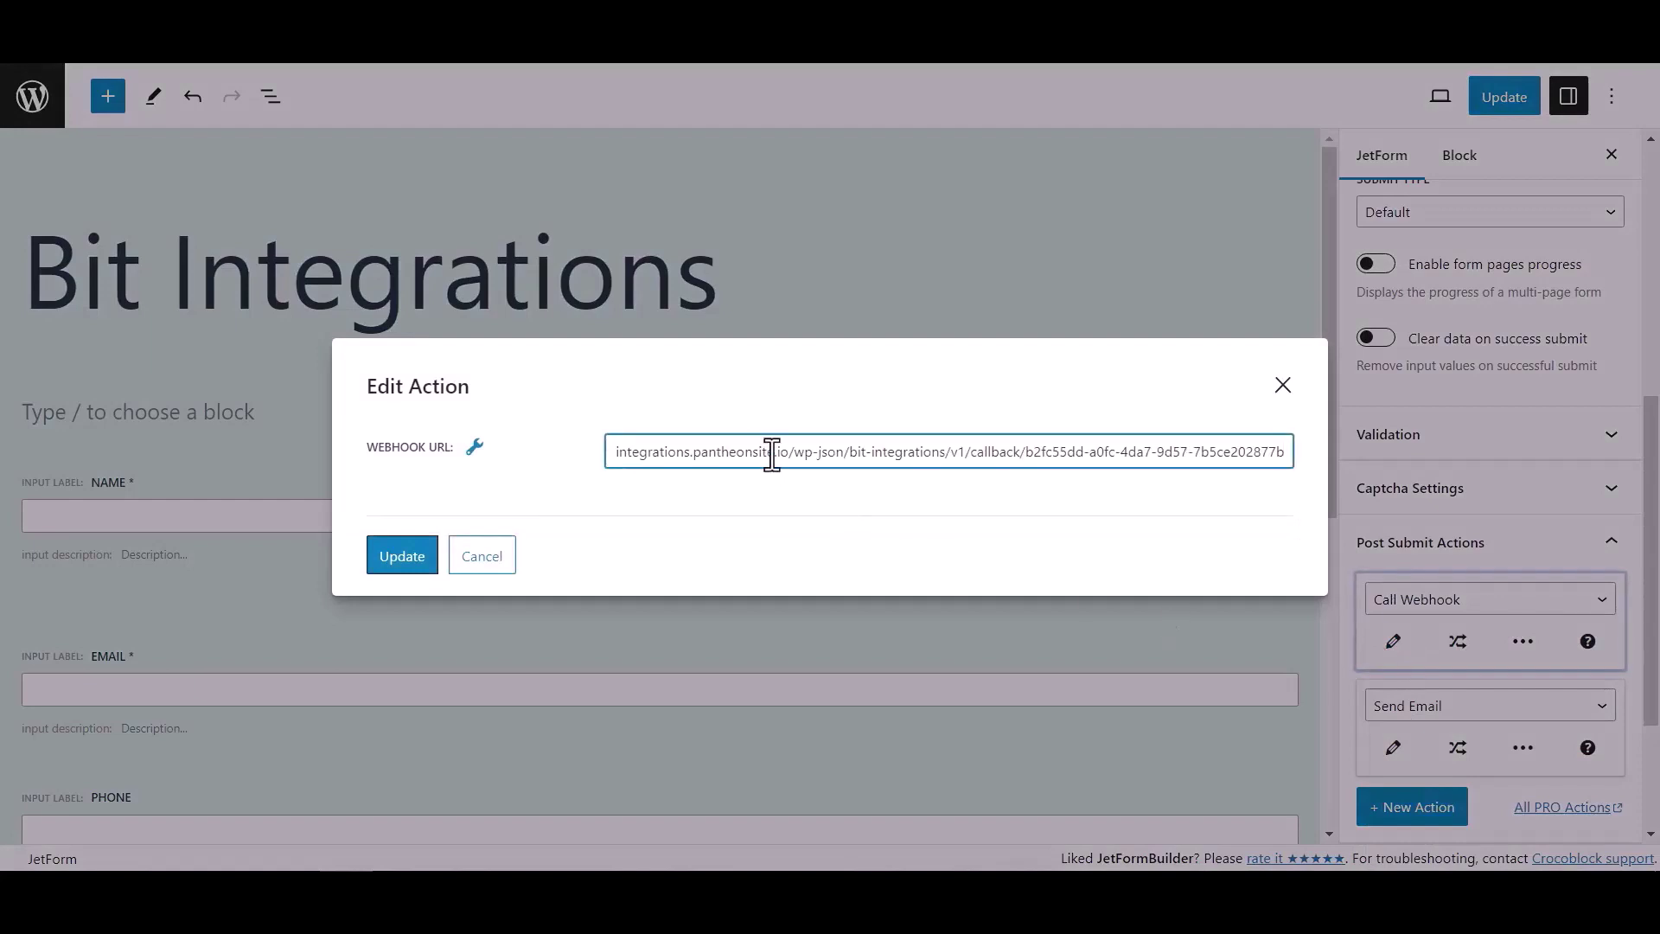
left_click(421, 558)
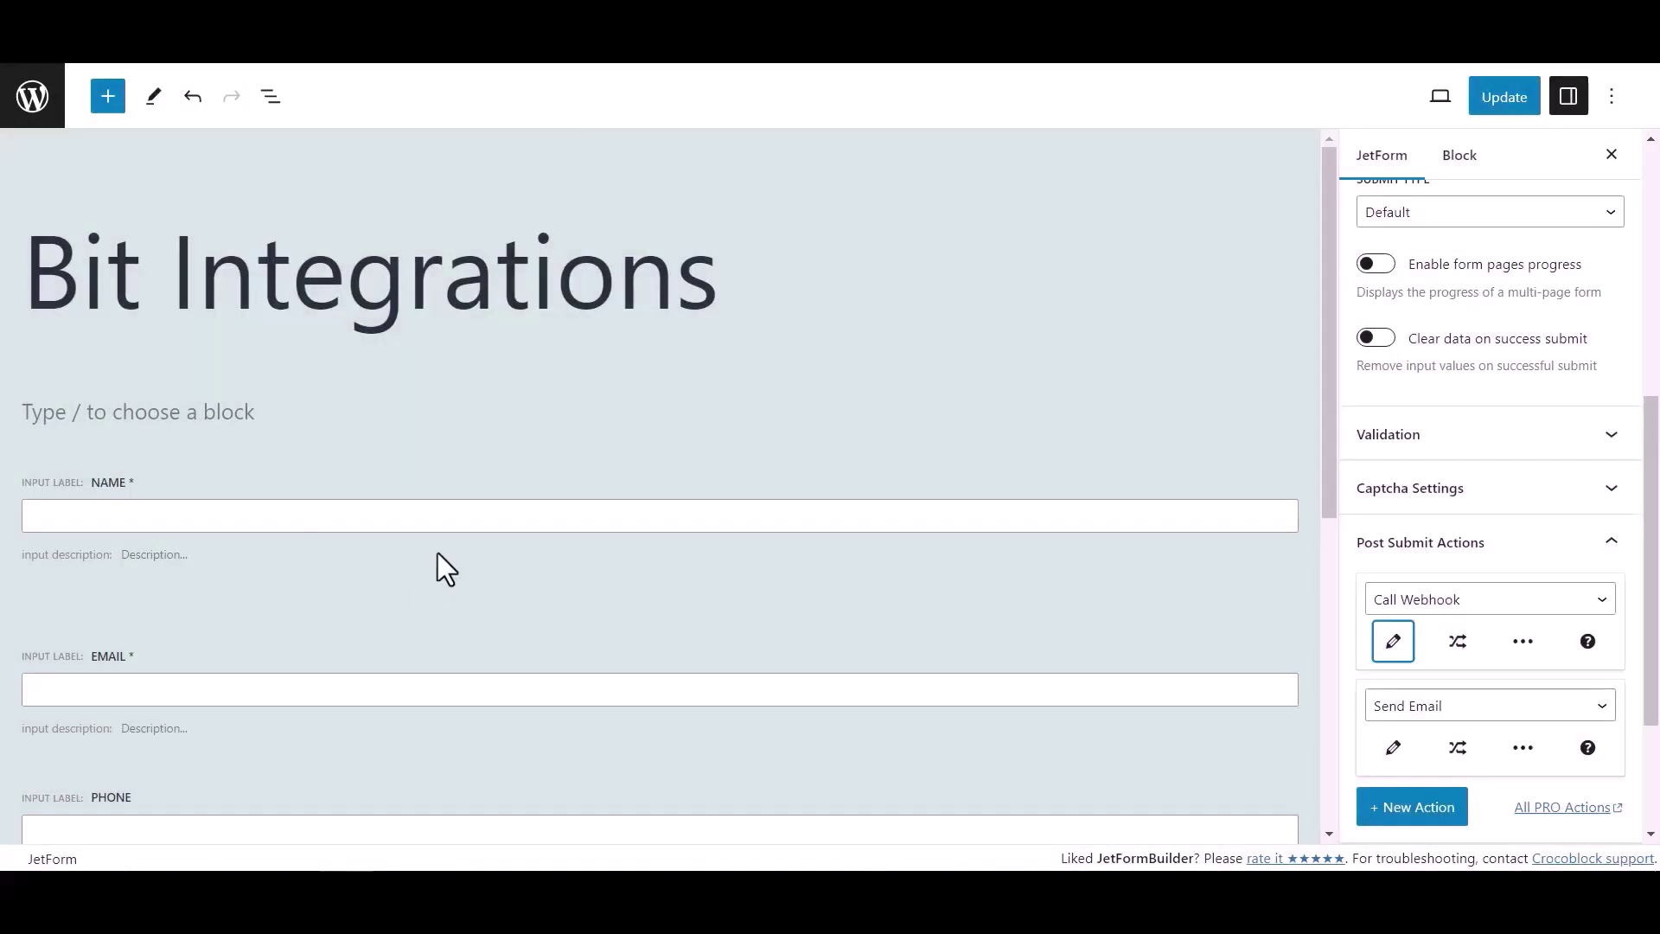
Save the form, then submit a test entry named 'Bit Integration' with an email and phone number
left_click(1505, 96)
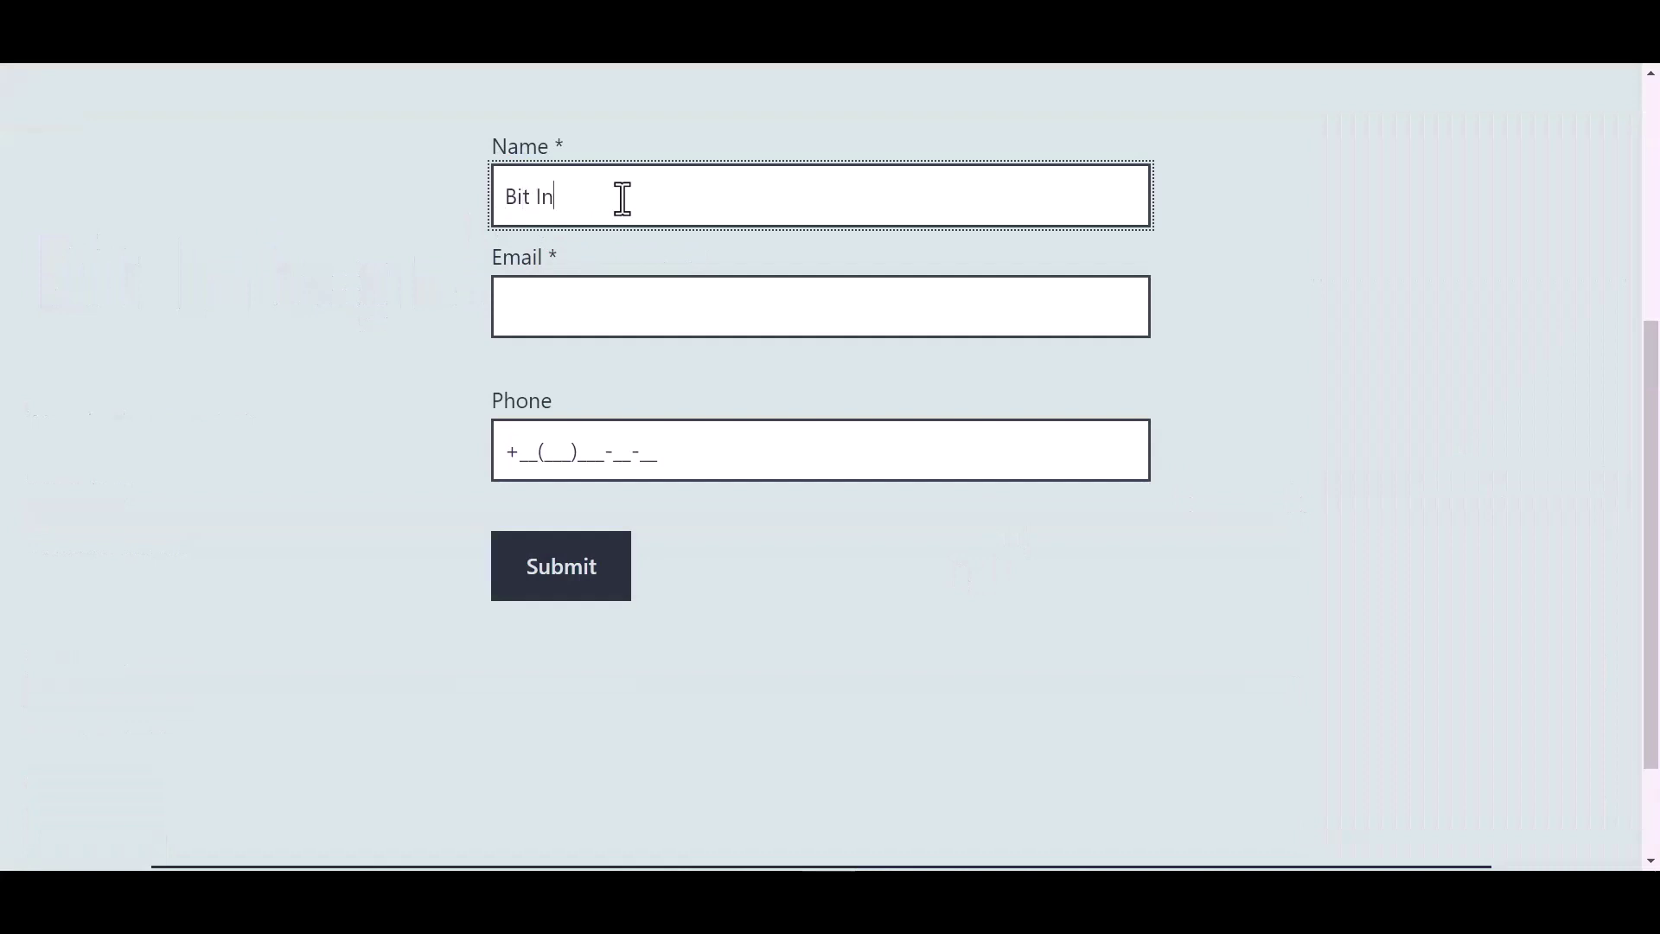
type("t Integrations")
left_click(567, 311)
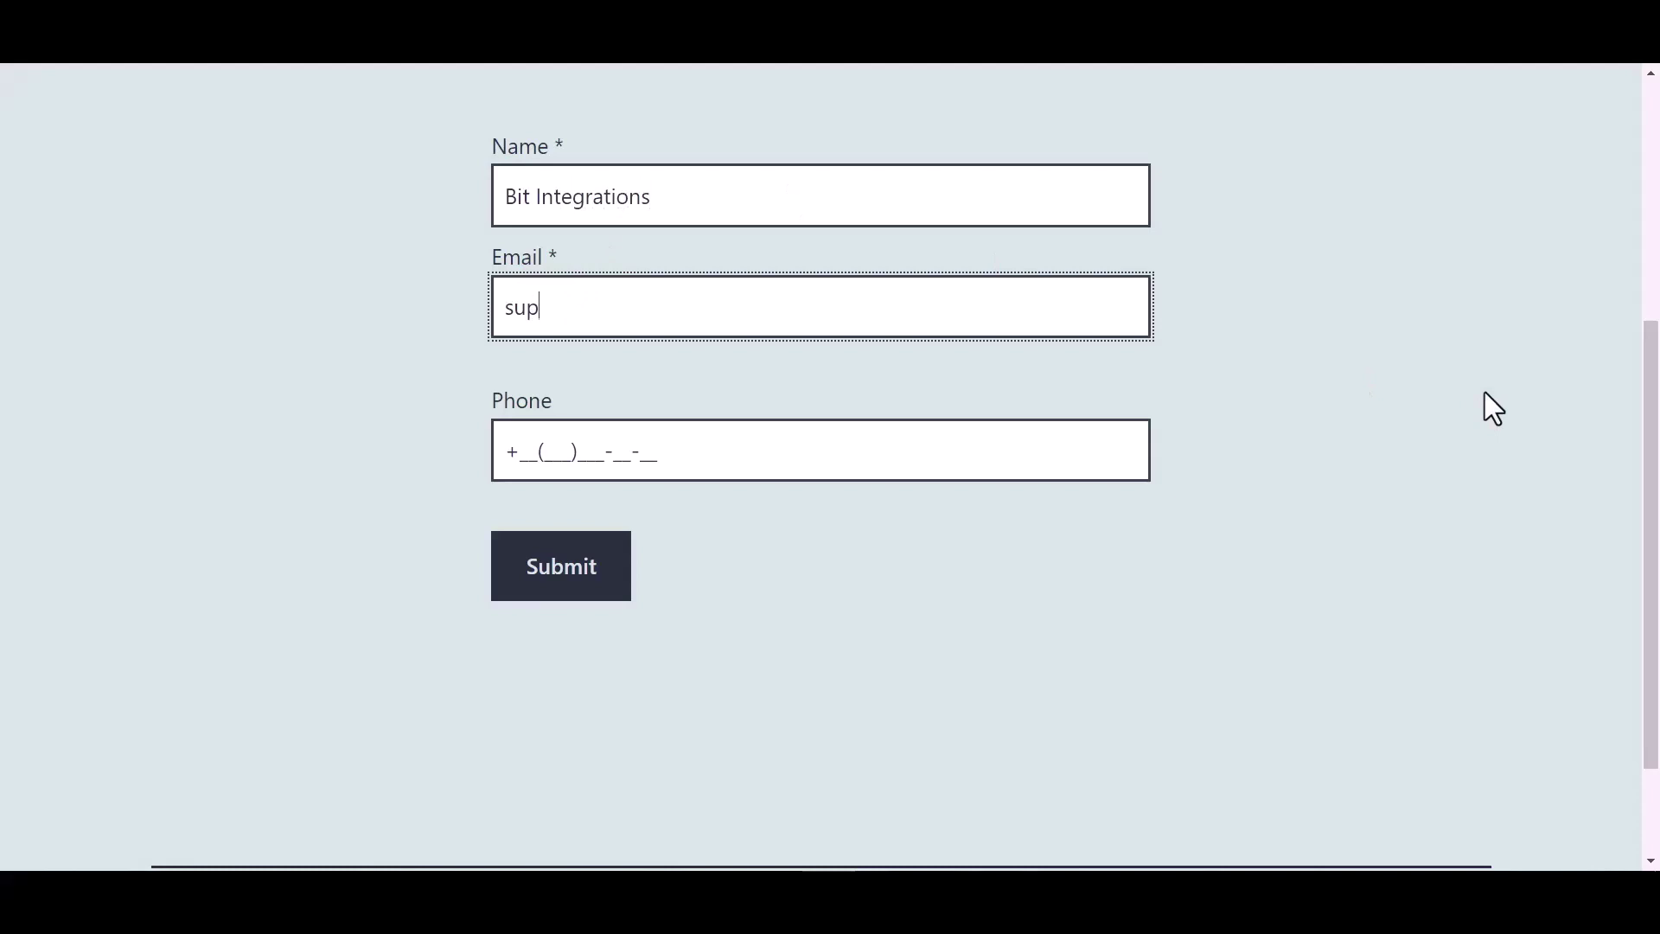
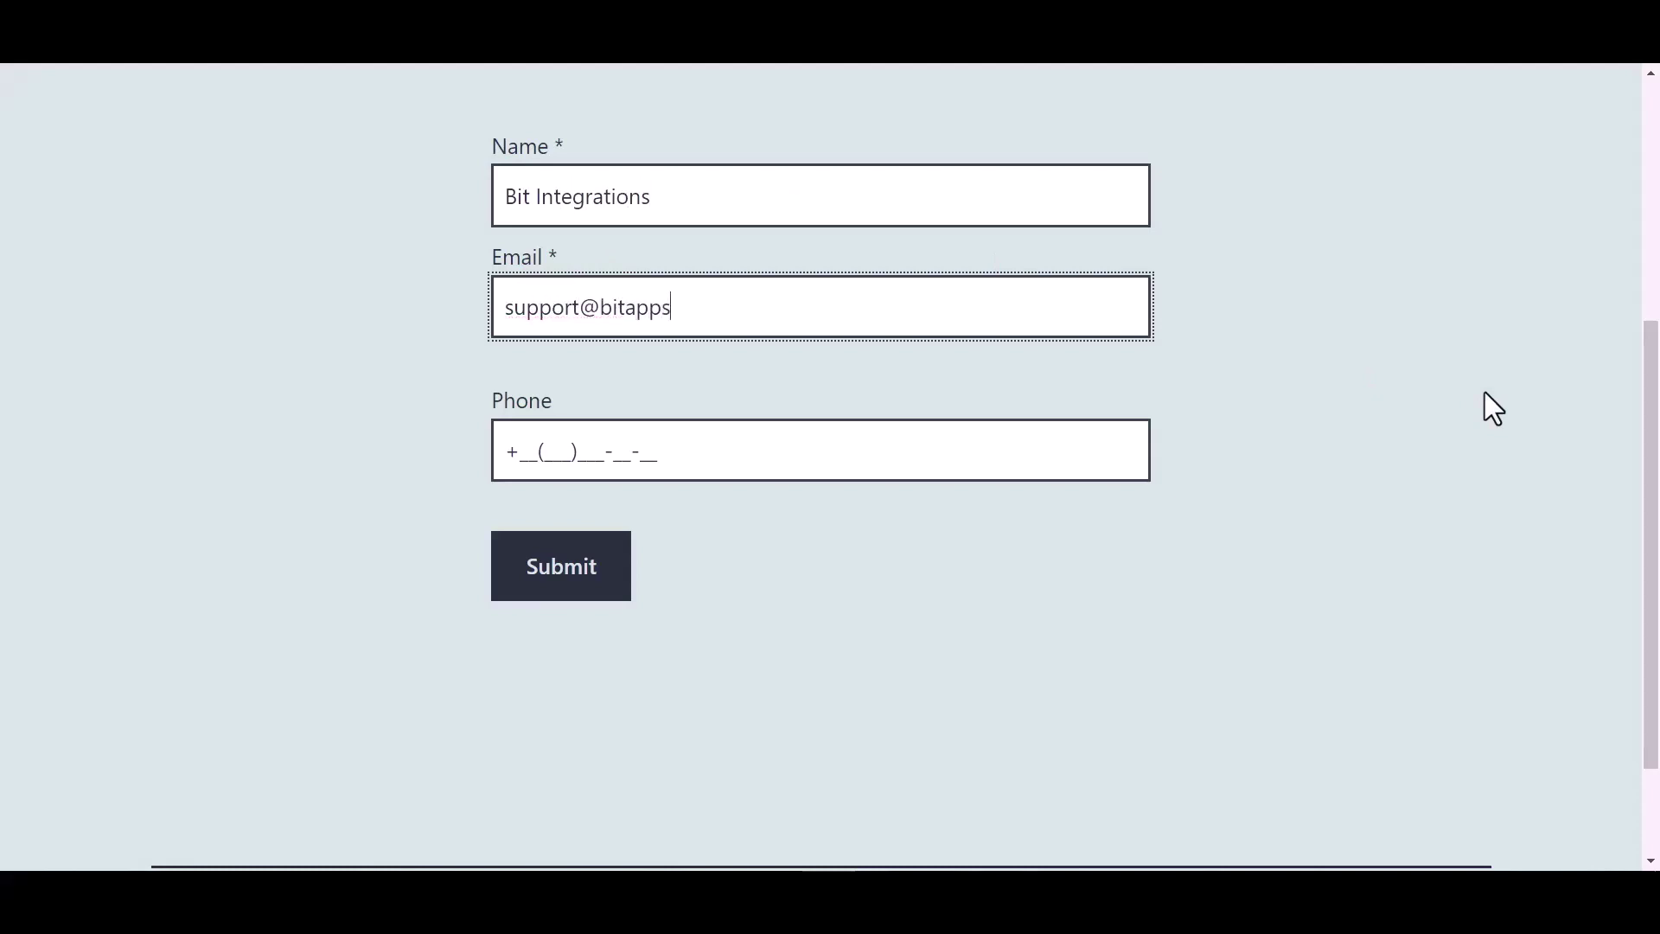
left_click(640, 450)
type("44(")
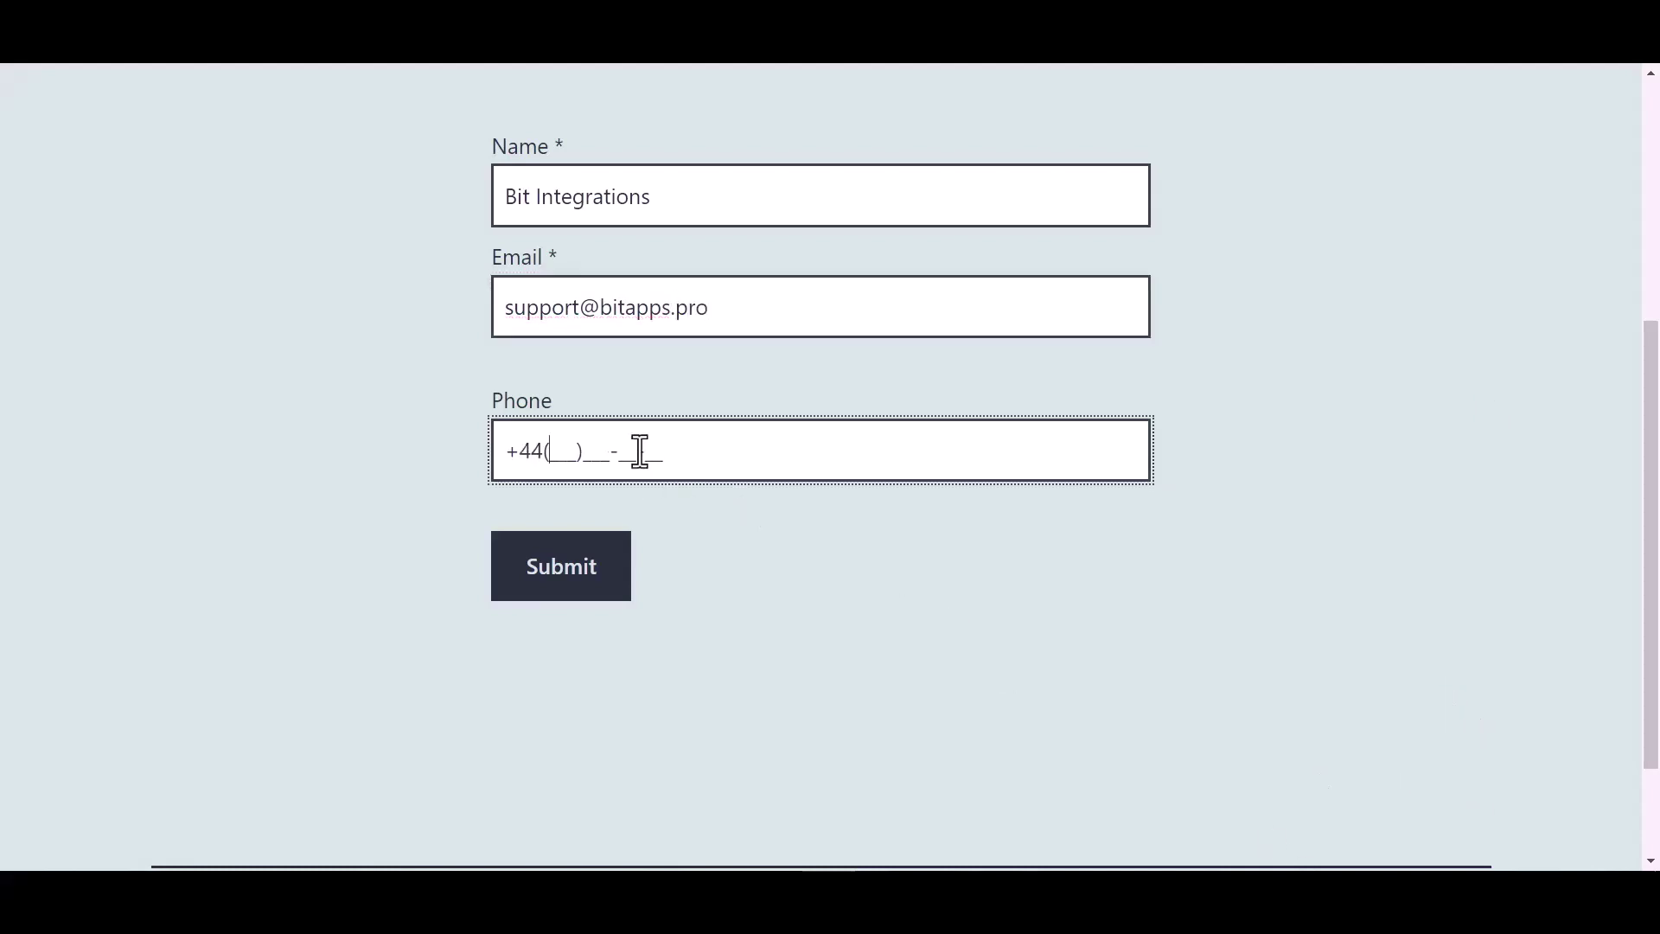
type("455)5")
type("66-6")
left_click(582, 591)
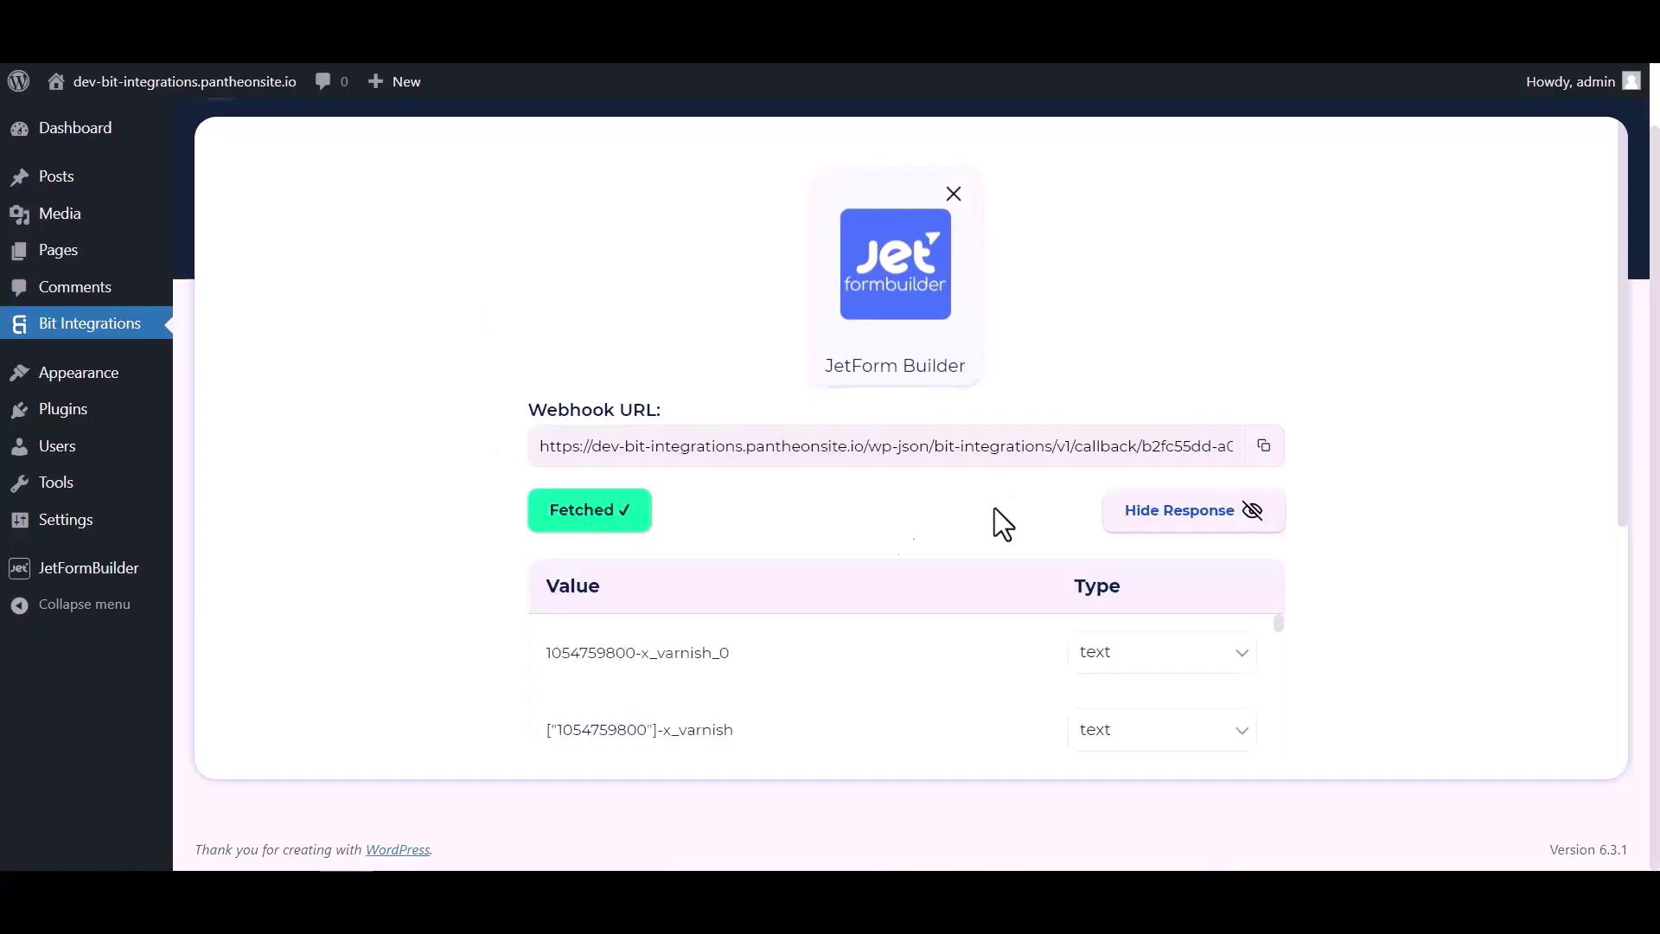
Scroll through the fetched webhook response to check the submitted fields
scroll(860, 528, "down", 3)
scroll(859, 528, "down", 1)
scroll(901, 345, "down", 2)
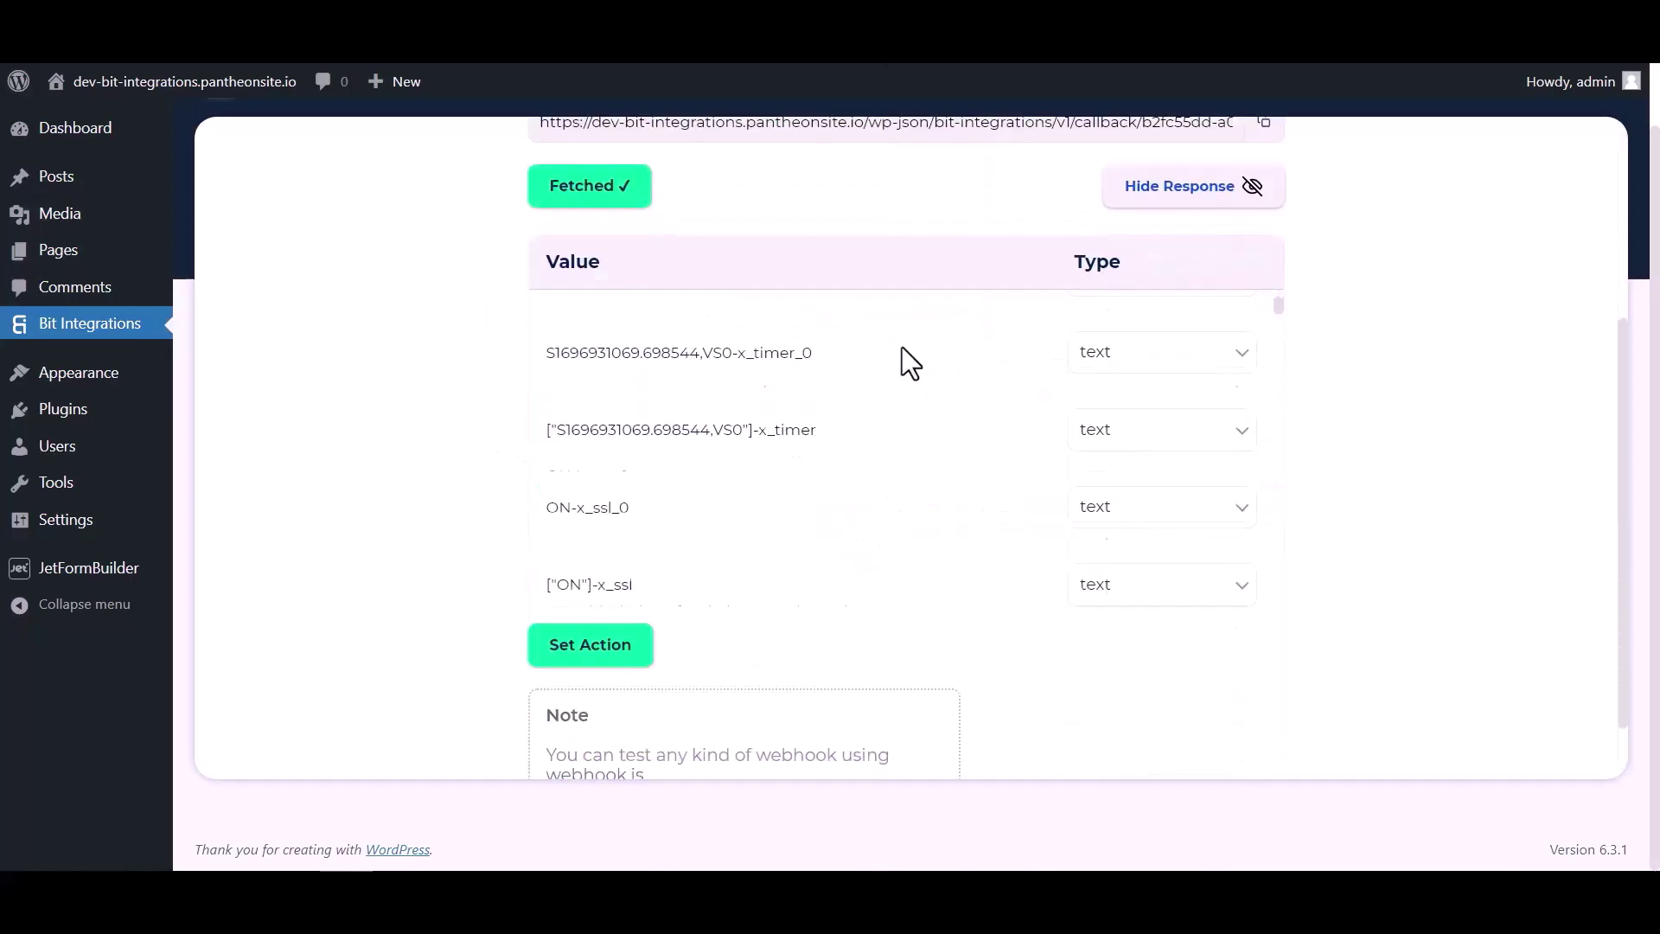
scroll(926, 418, "down", 2)
scroll(915, 415, "down", 3)
scroll(911, 414, "down", 3)
scroll(920, 430, "up", 3)
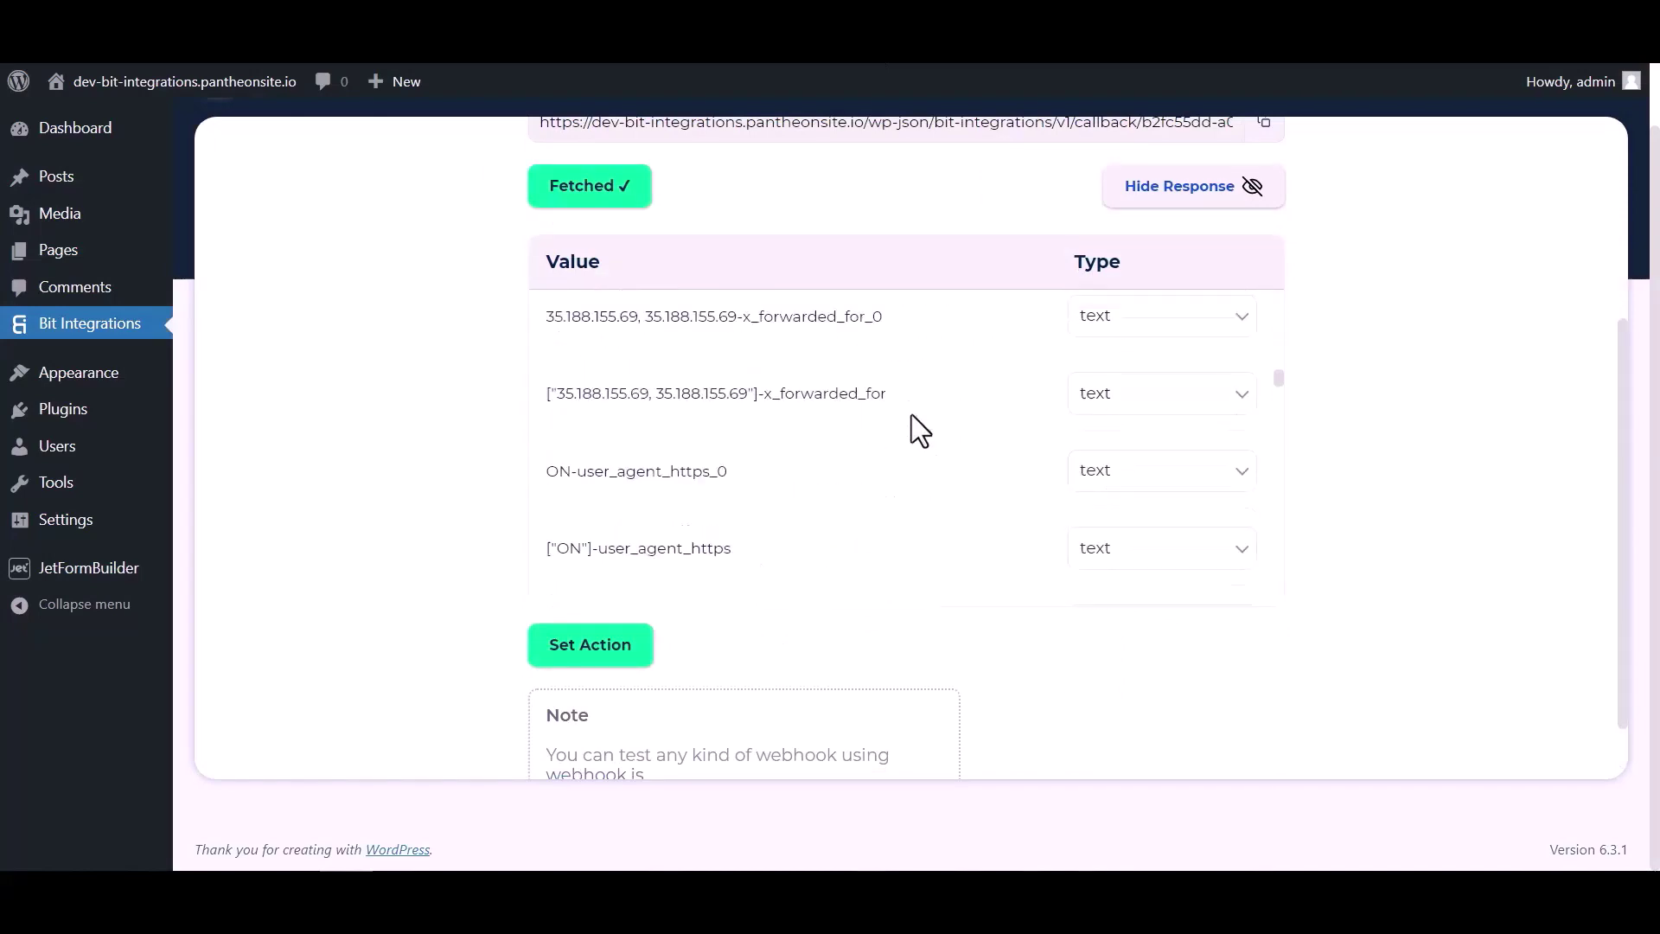
scroll(920, 430, "up", 3)
scroll(919, 430, "up", 3)
scroll(990, 429, "up", 3)
Set Campaign Monitor as the integration's action app
left_click(592, 662)
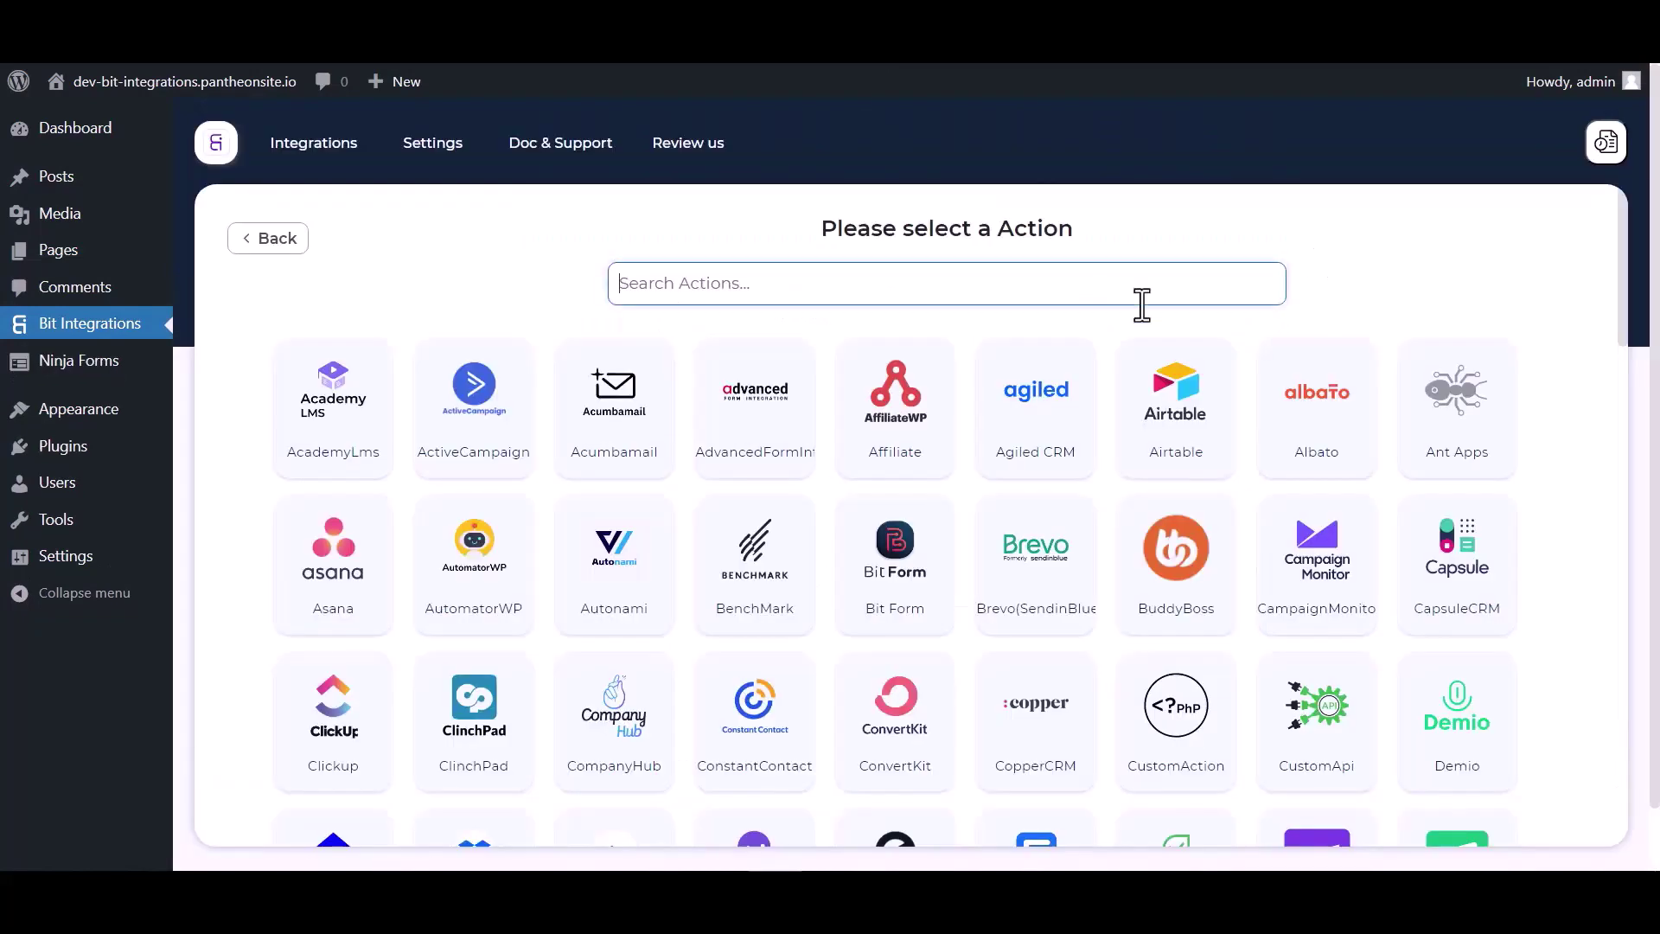
type("c")
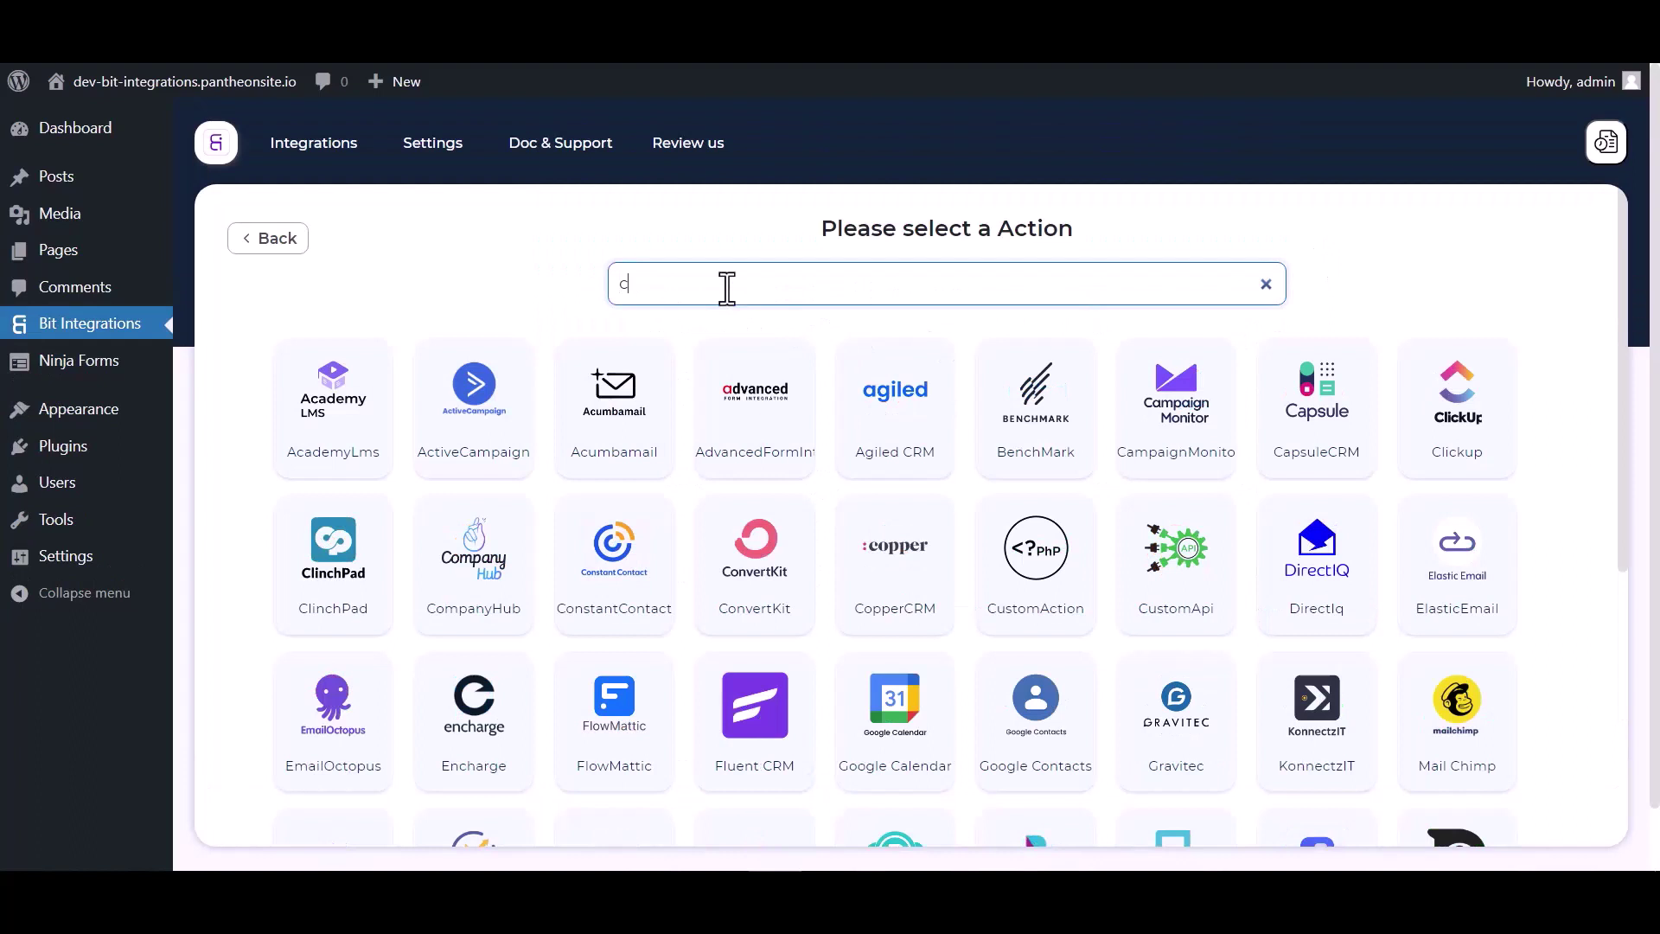
type("amp")
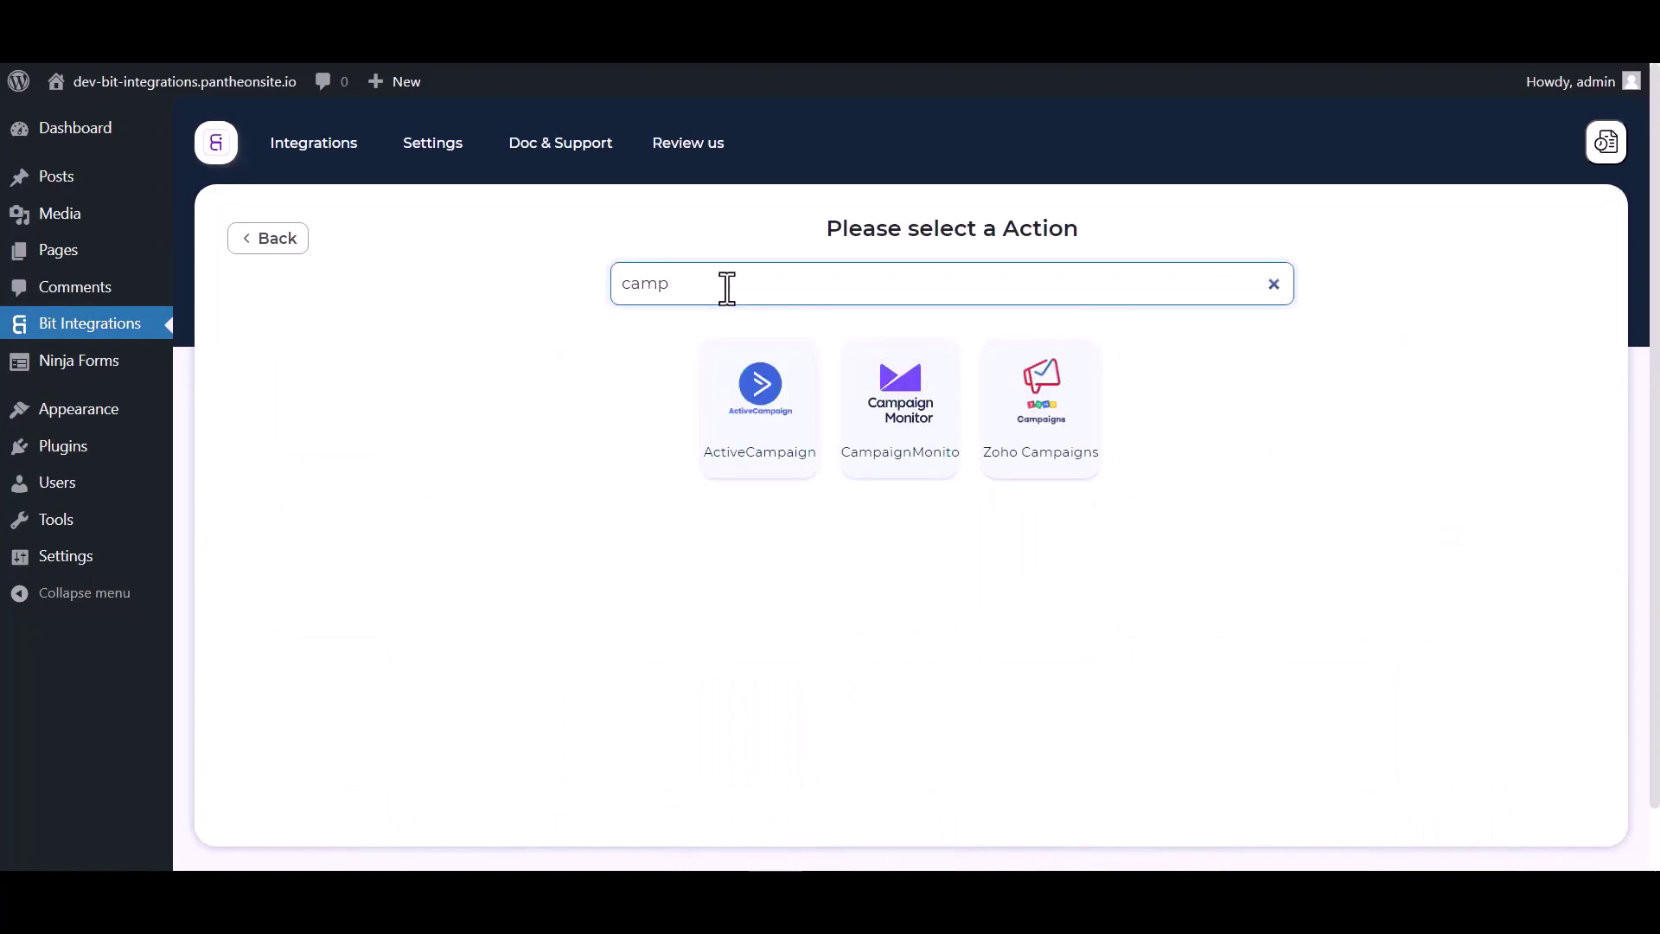
left_click(910, 469)
scroll(889, 419, "down", 3)
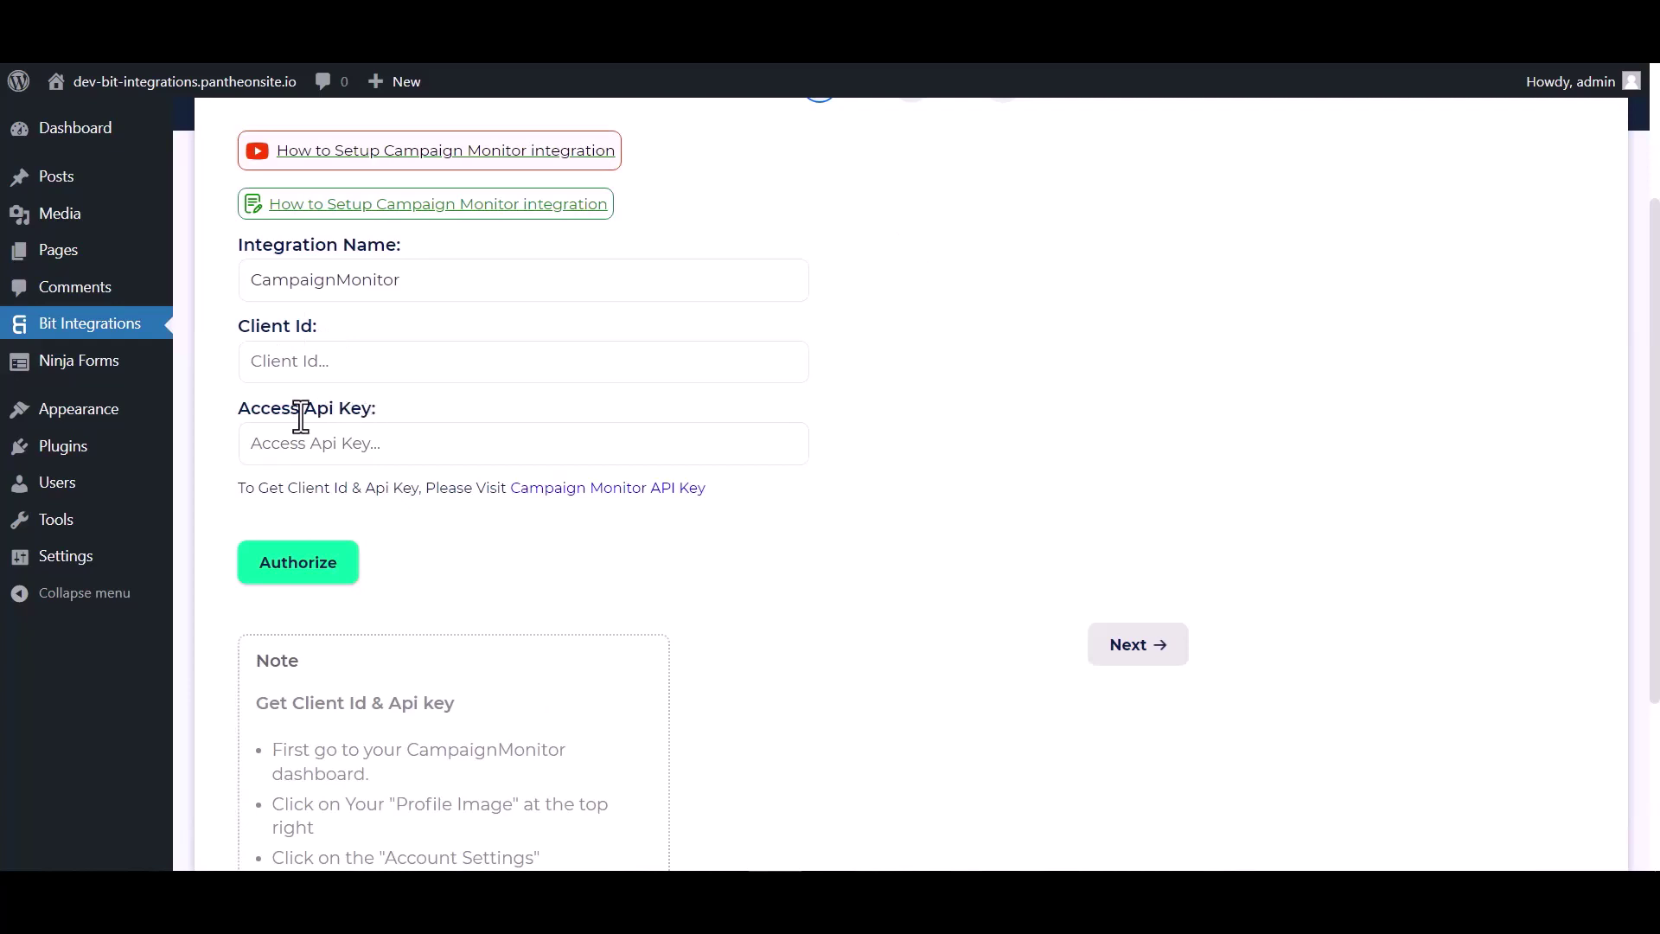
Copy the Campaign Monitor Client ID into the integration's Client Id field
left_click(558, 489)
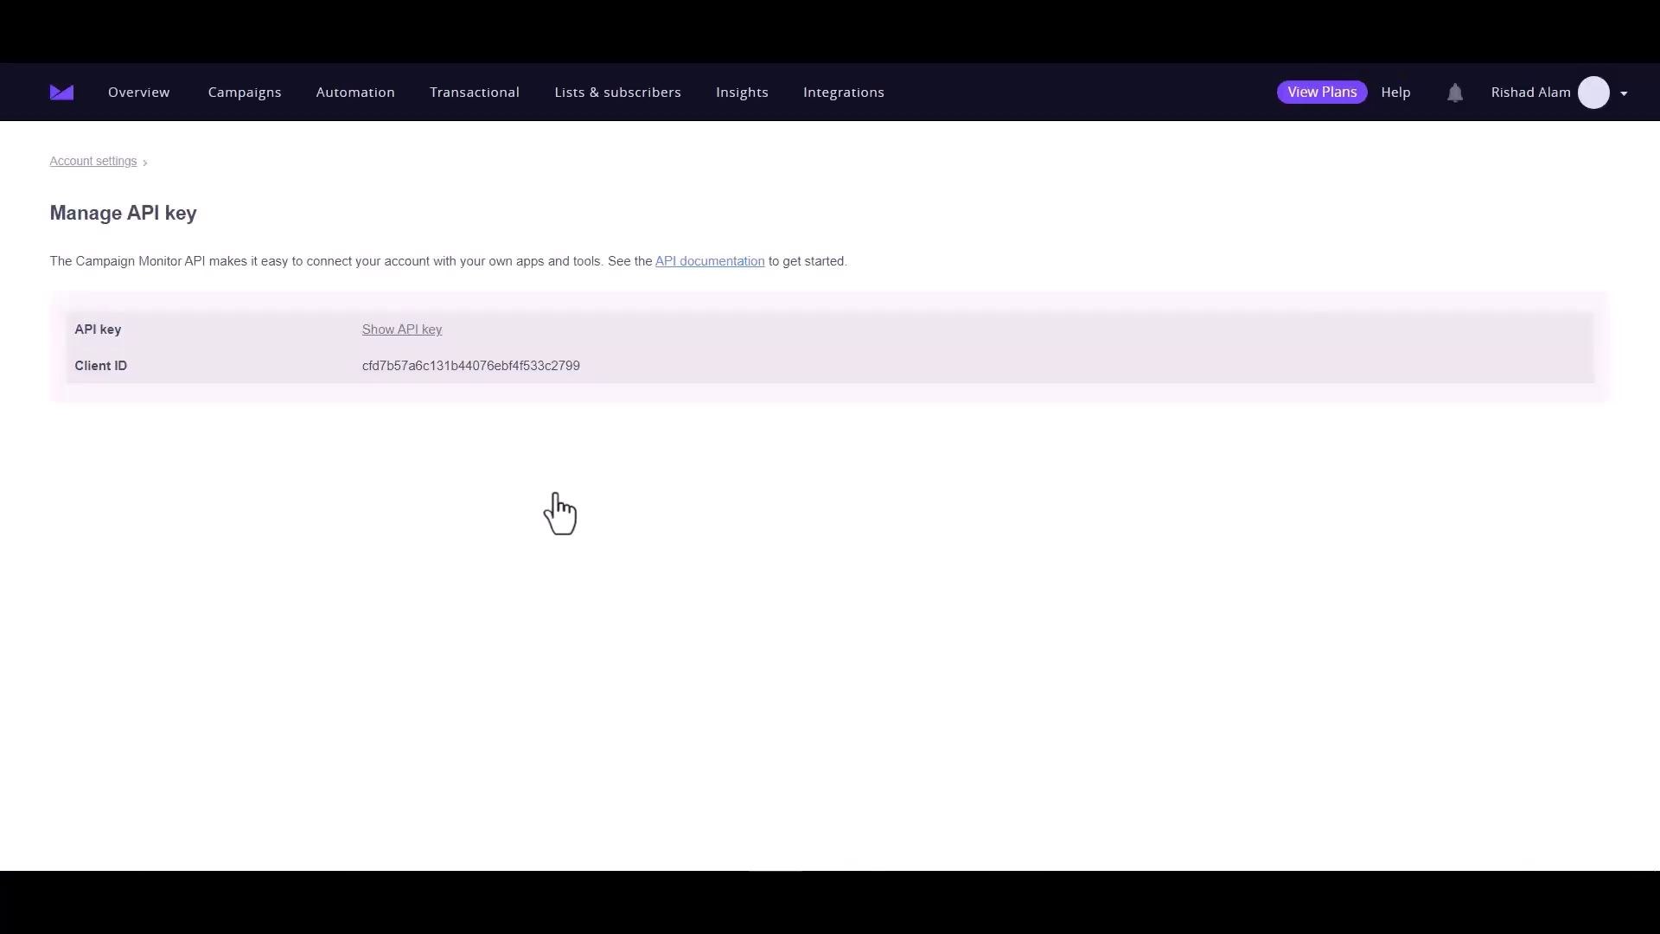
double_click(423, 361)
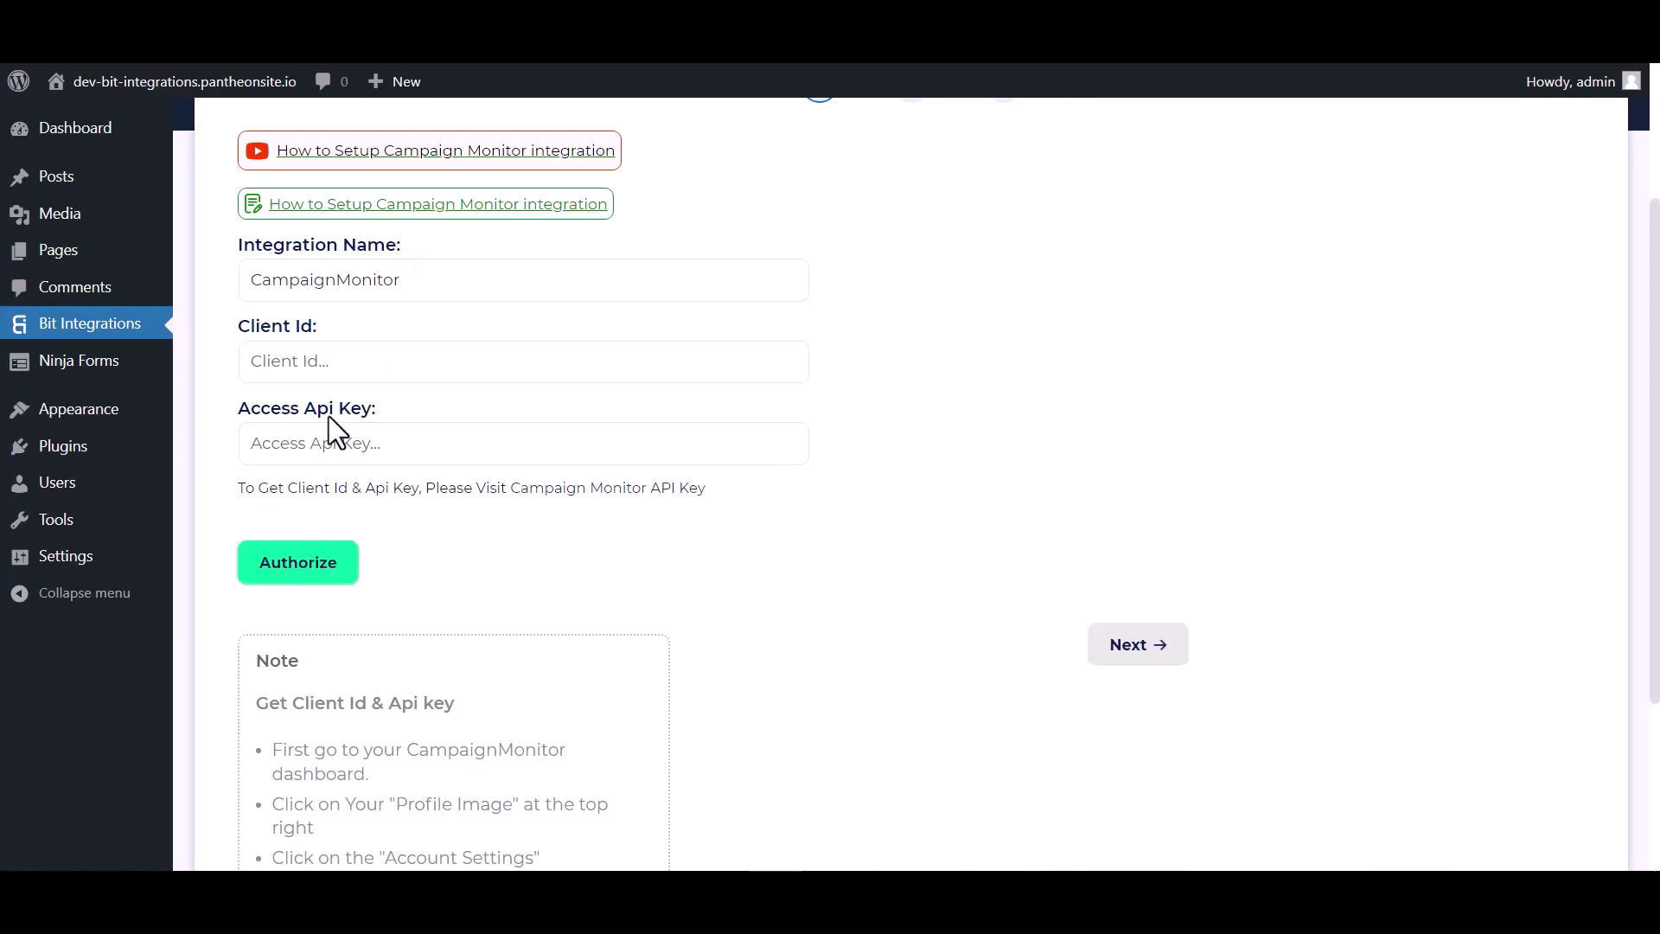
left_click(332, 366)
key("ctrl+v")
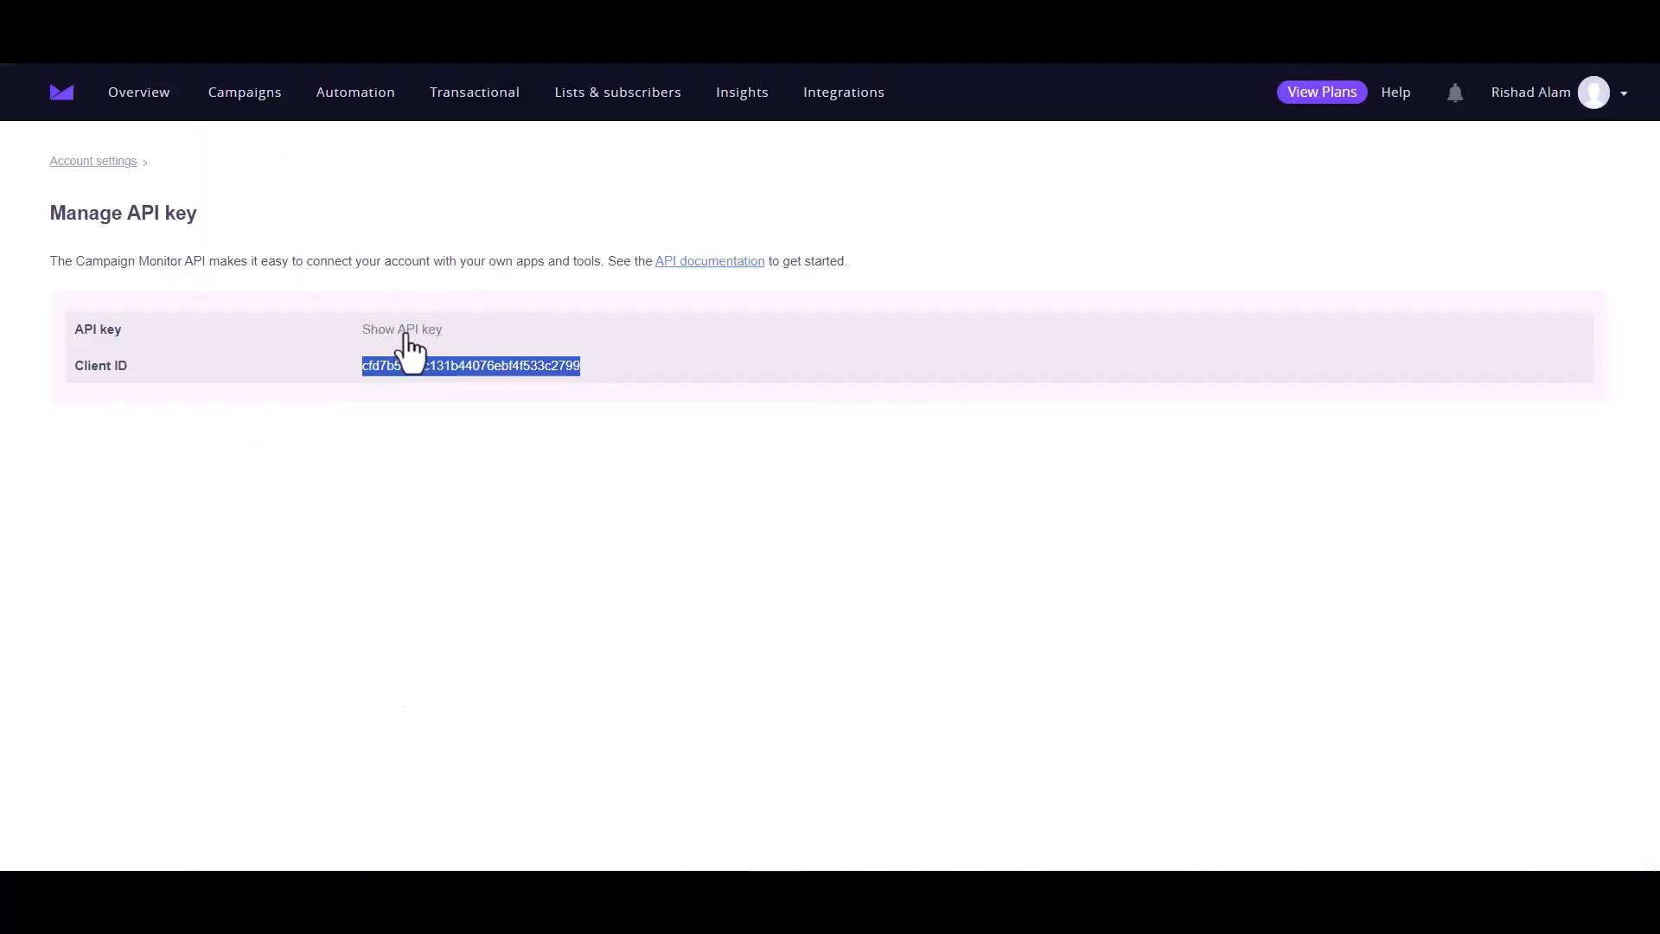
Reveal the Campaign Monitor API key by confirming the account password, then select it
left_click(408, 331)
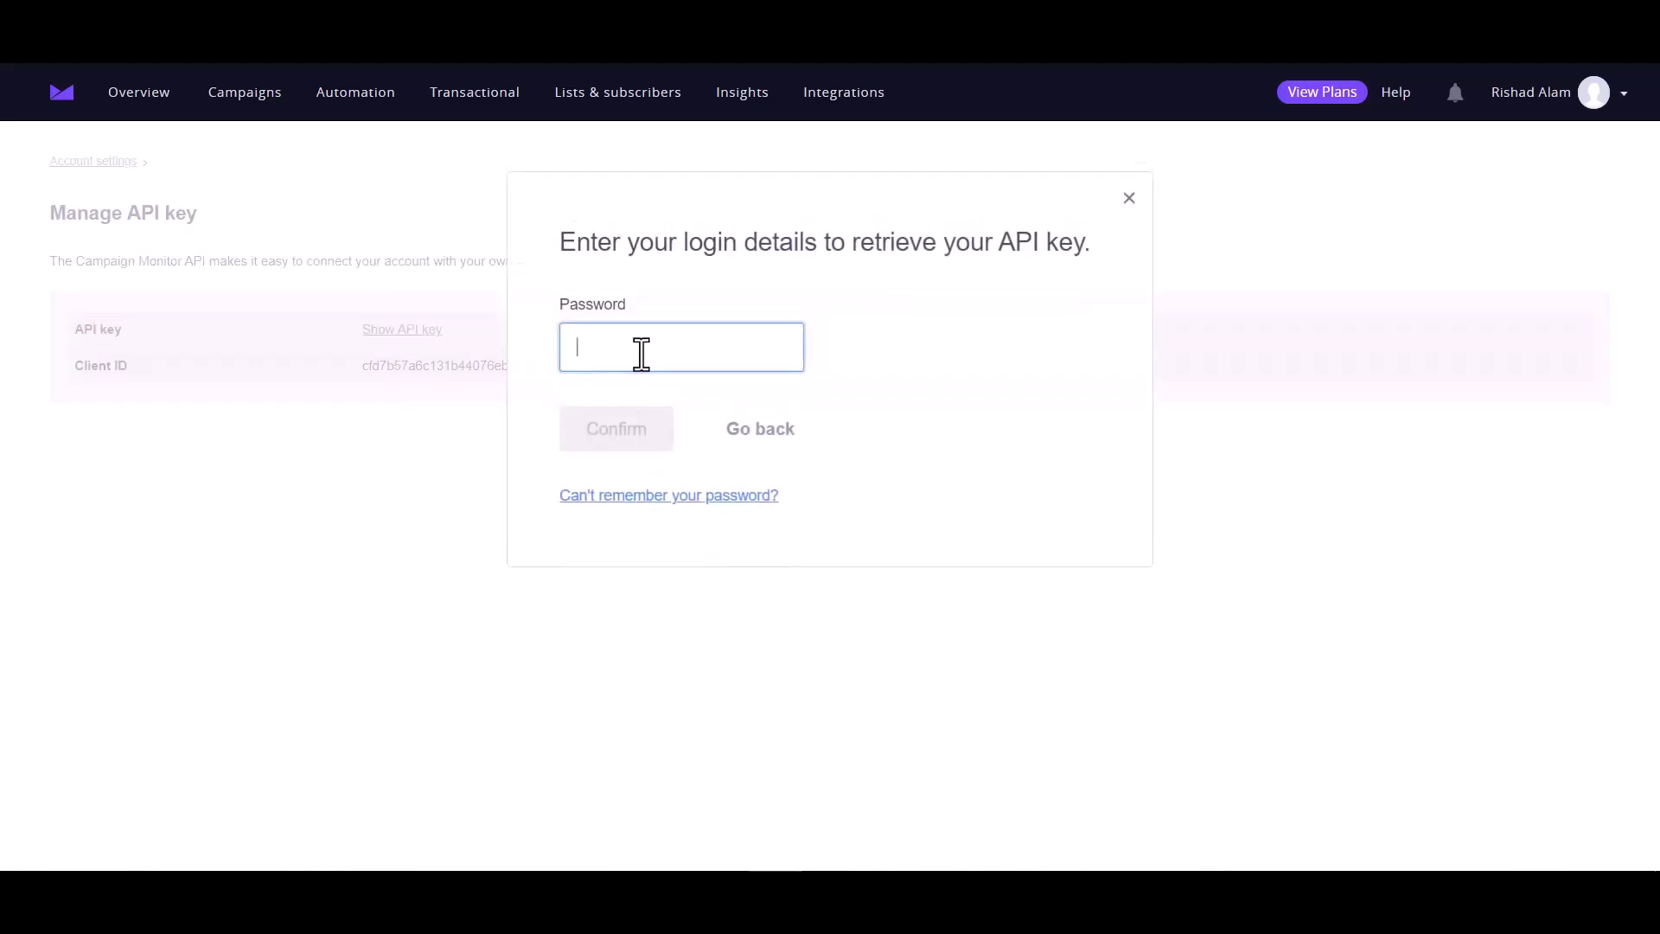
key("ctrl+v")
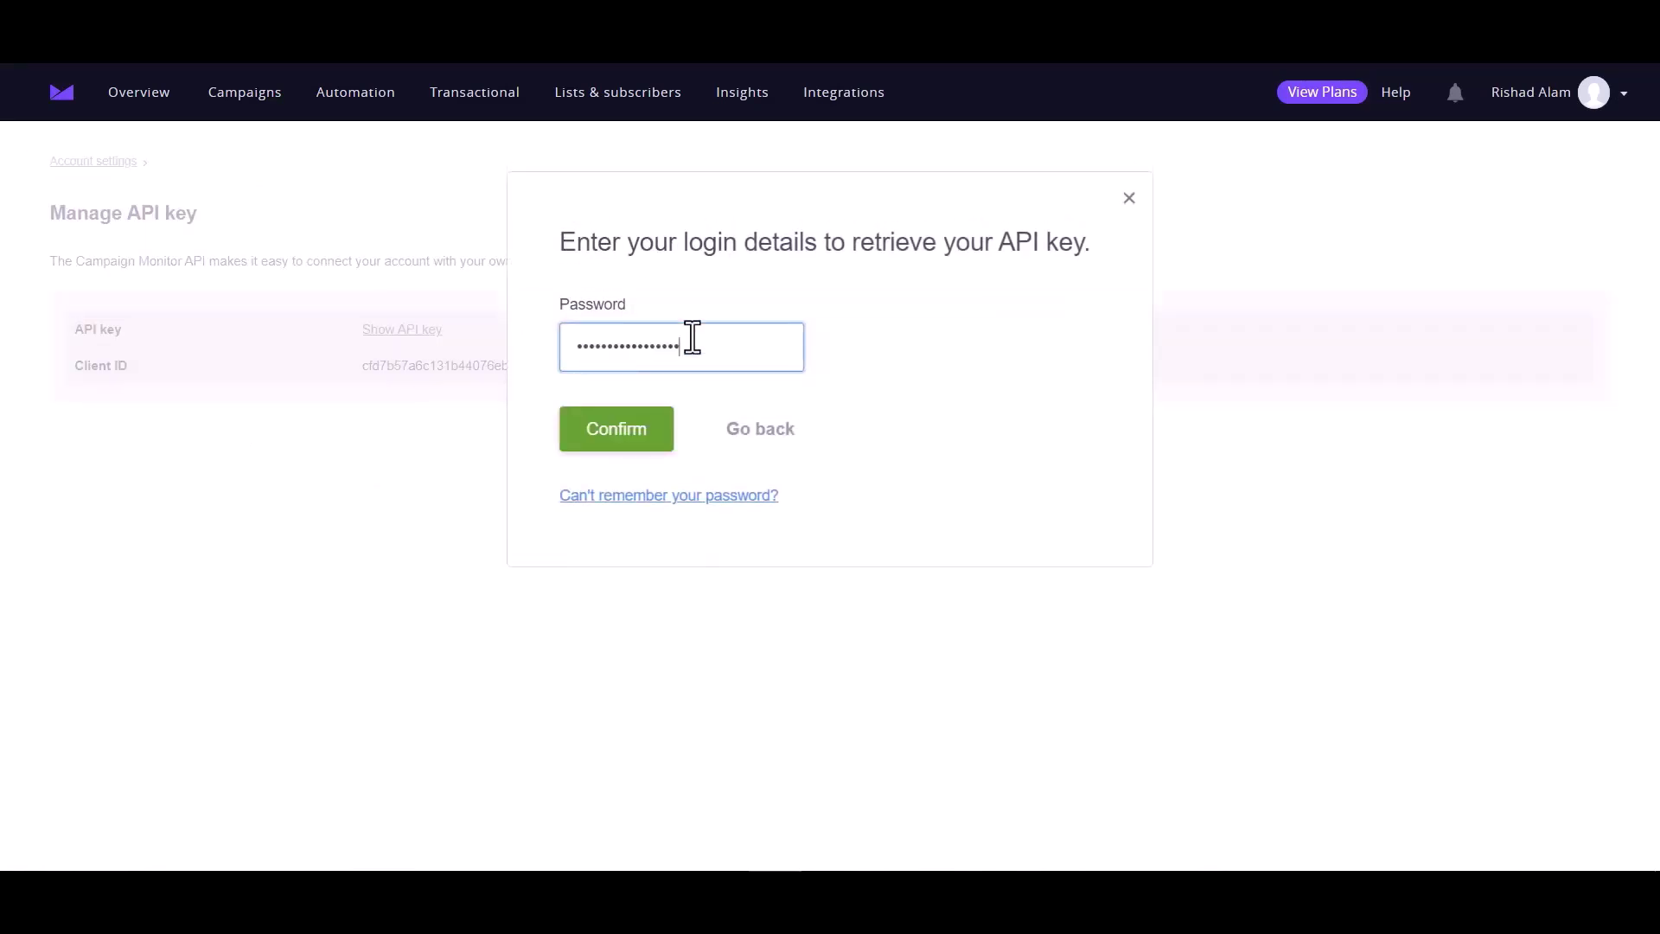
left_click(642, 445)
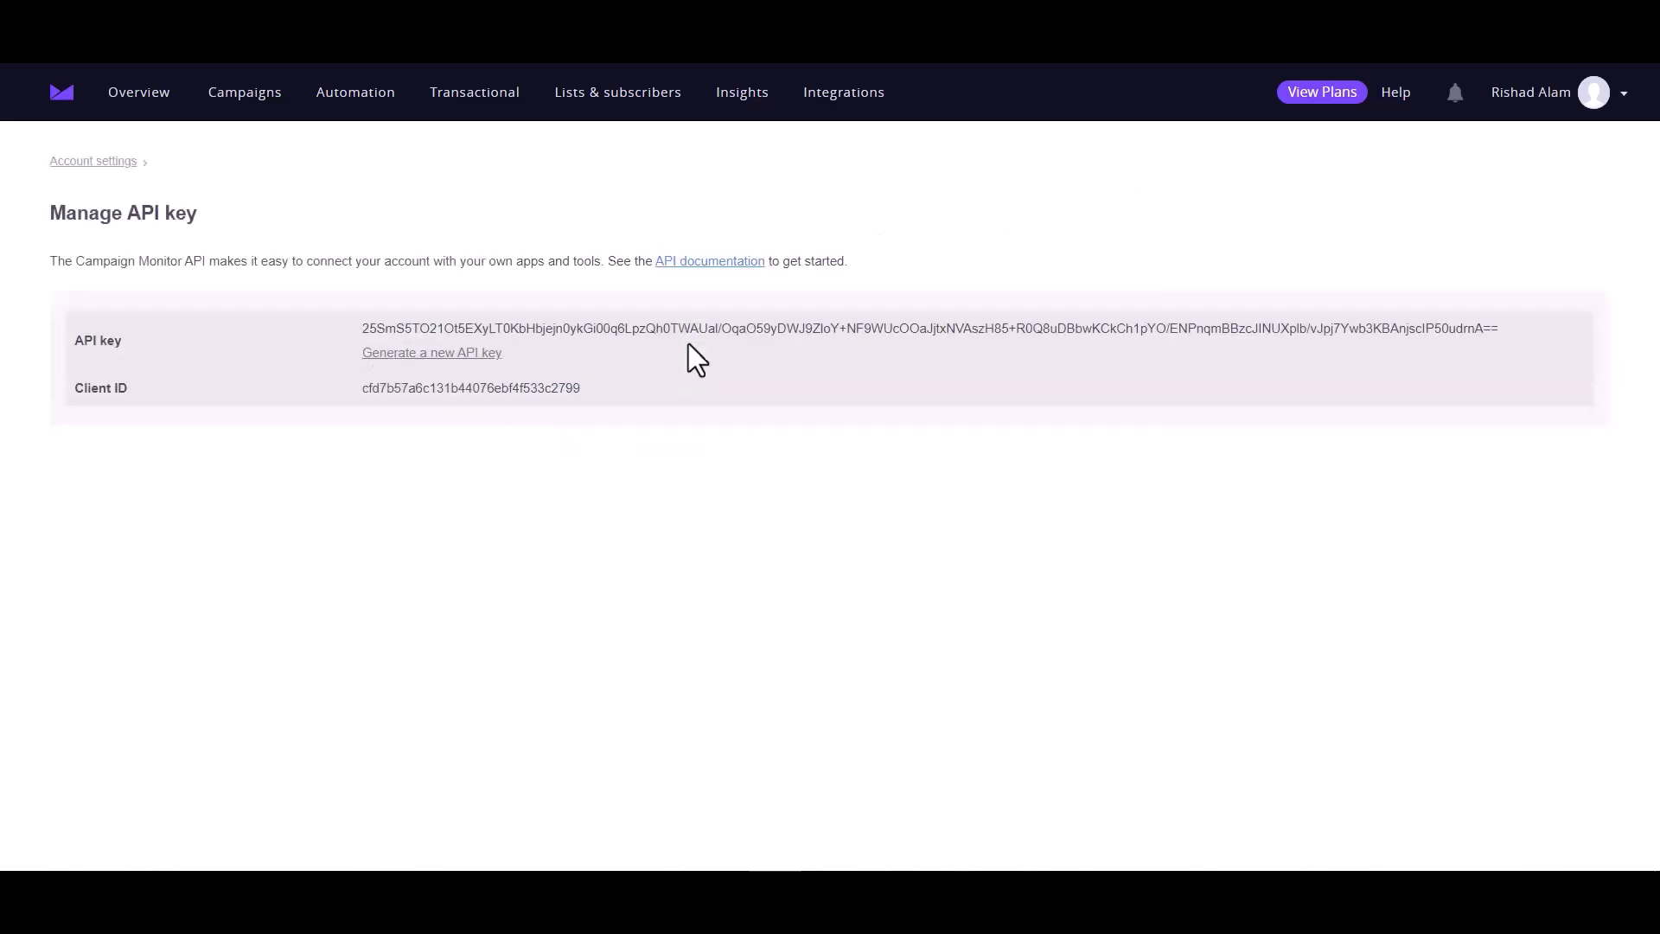
double_click(533, 329)
triple_click(533, 330)
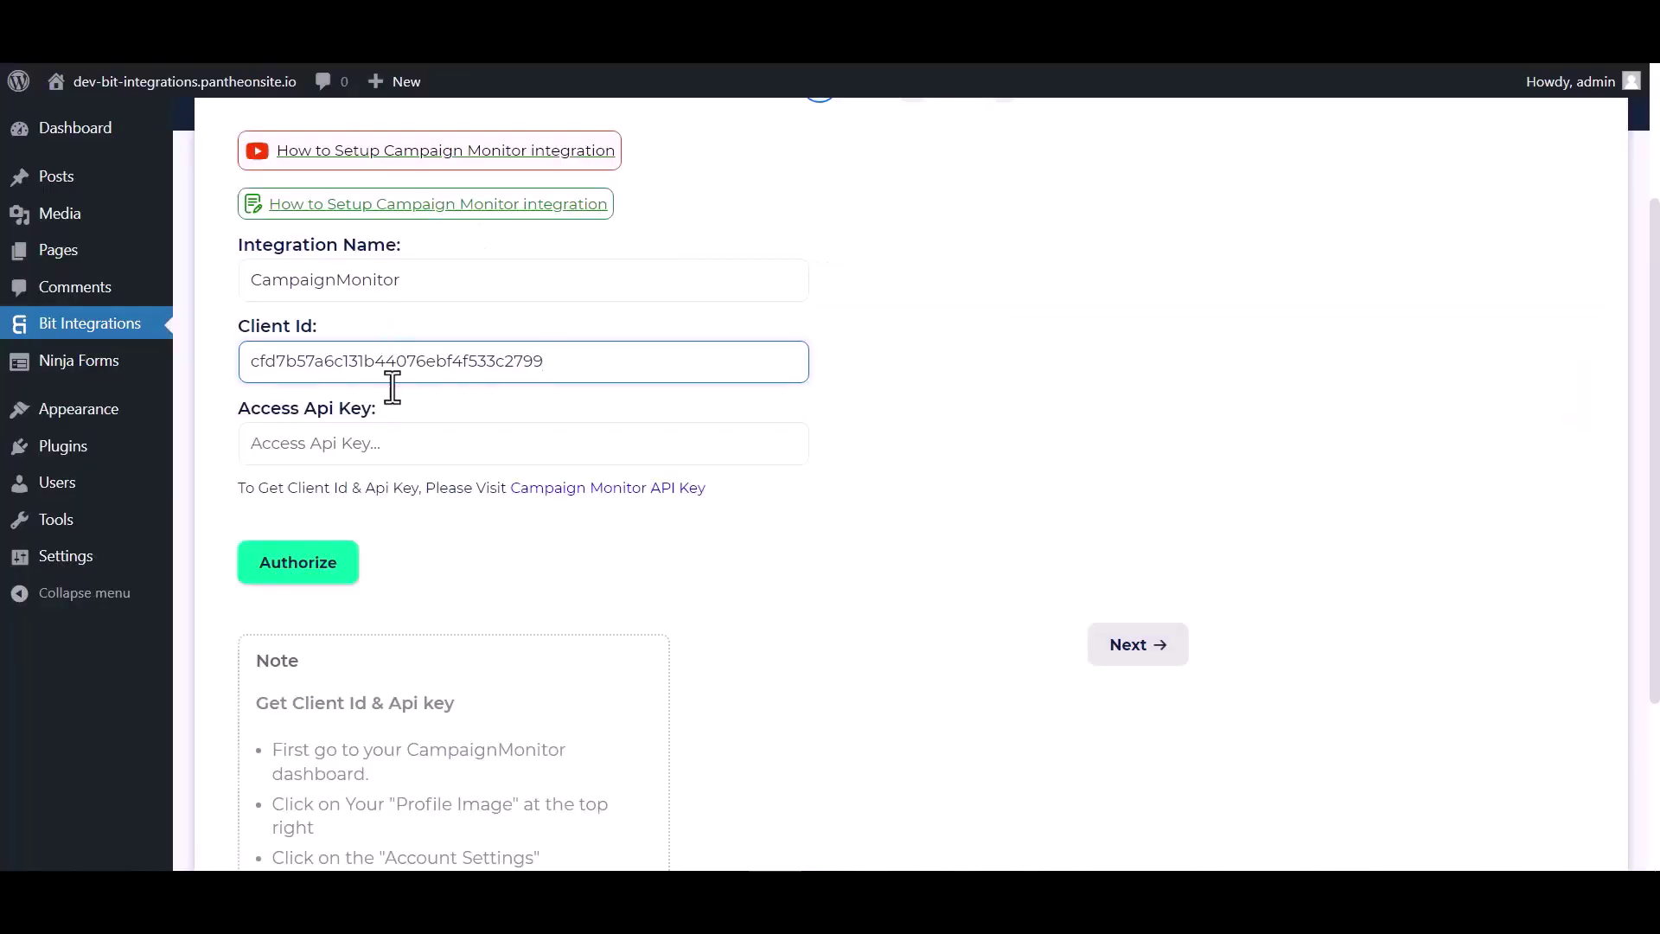
Paste the API key into Access Api Key, authorize Campaign Monitor, and continue
left_click(370, 443)
key("ctrl+v")
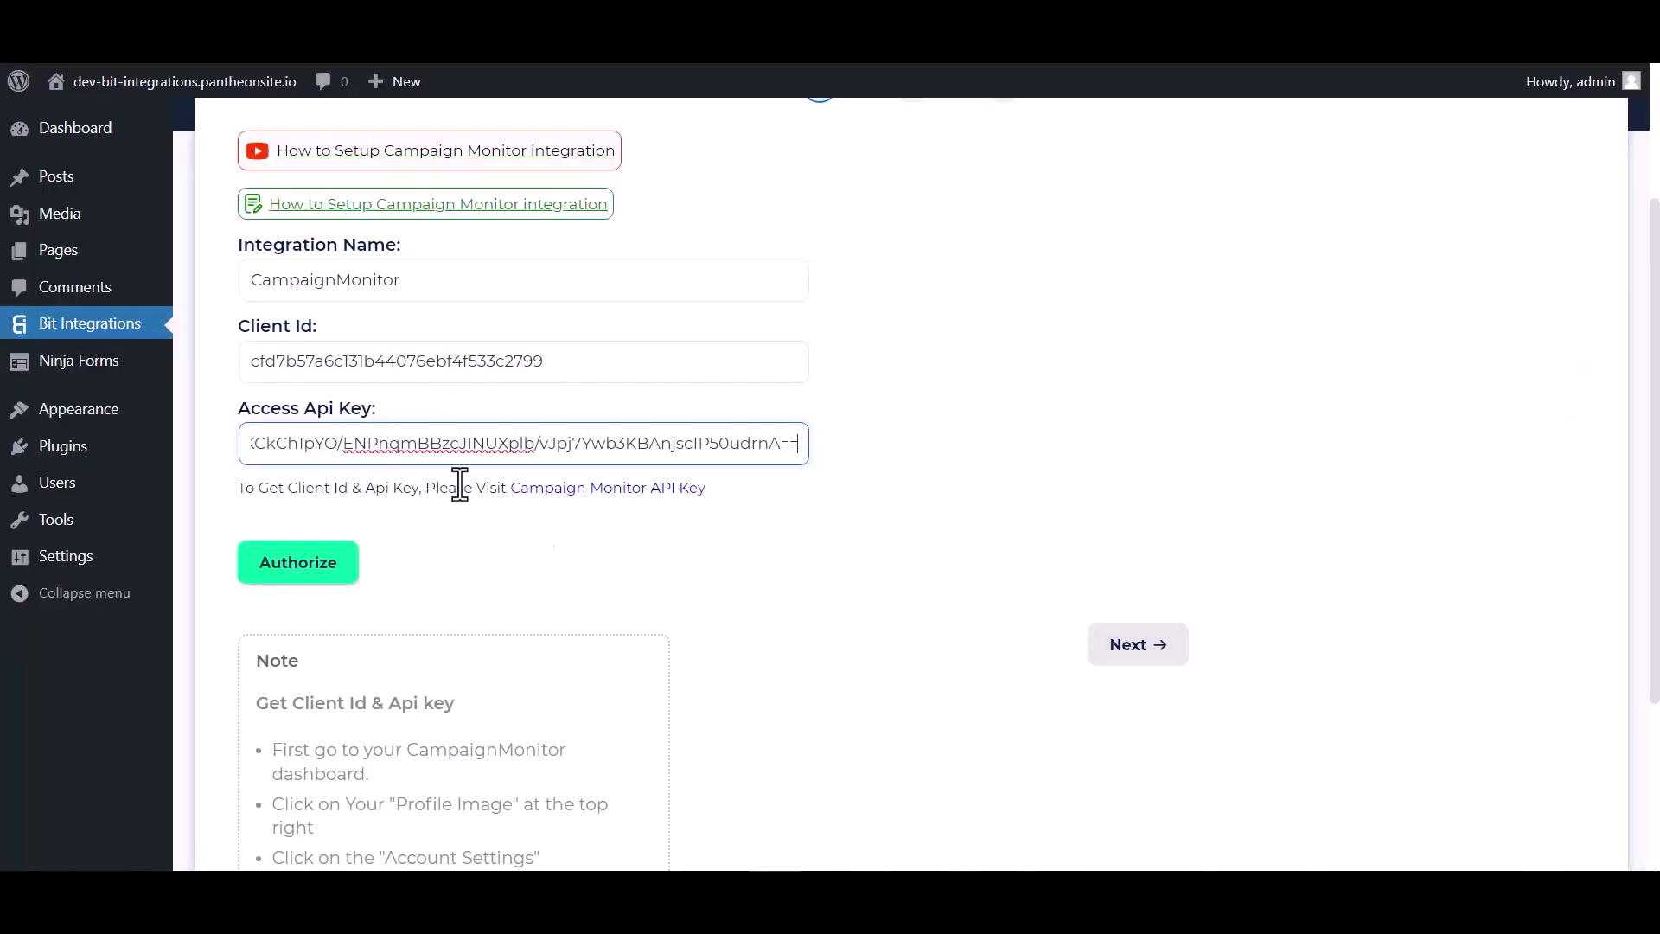
left_click(316, 563)
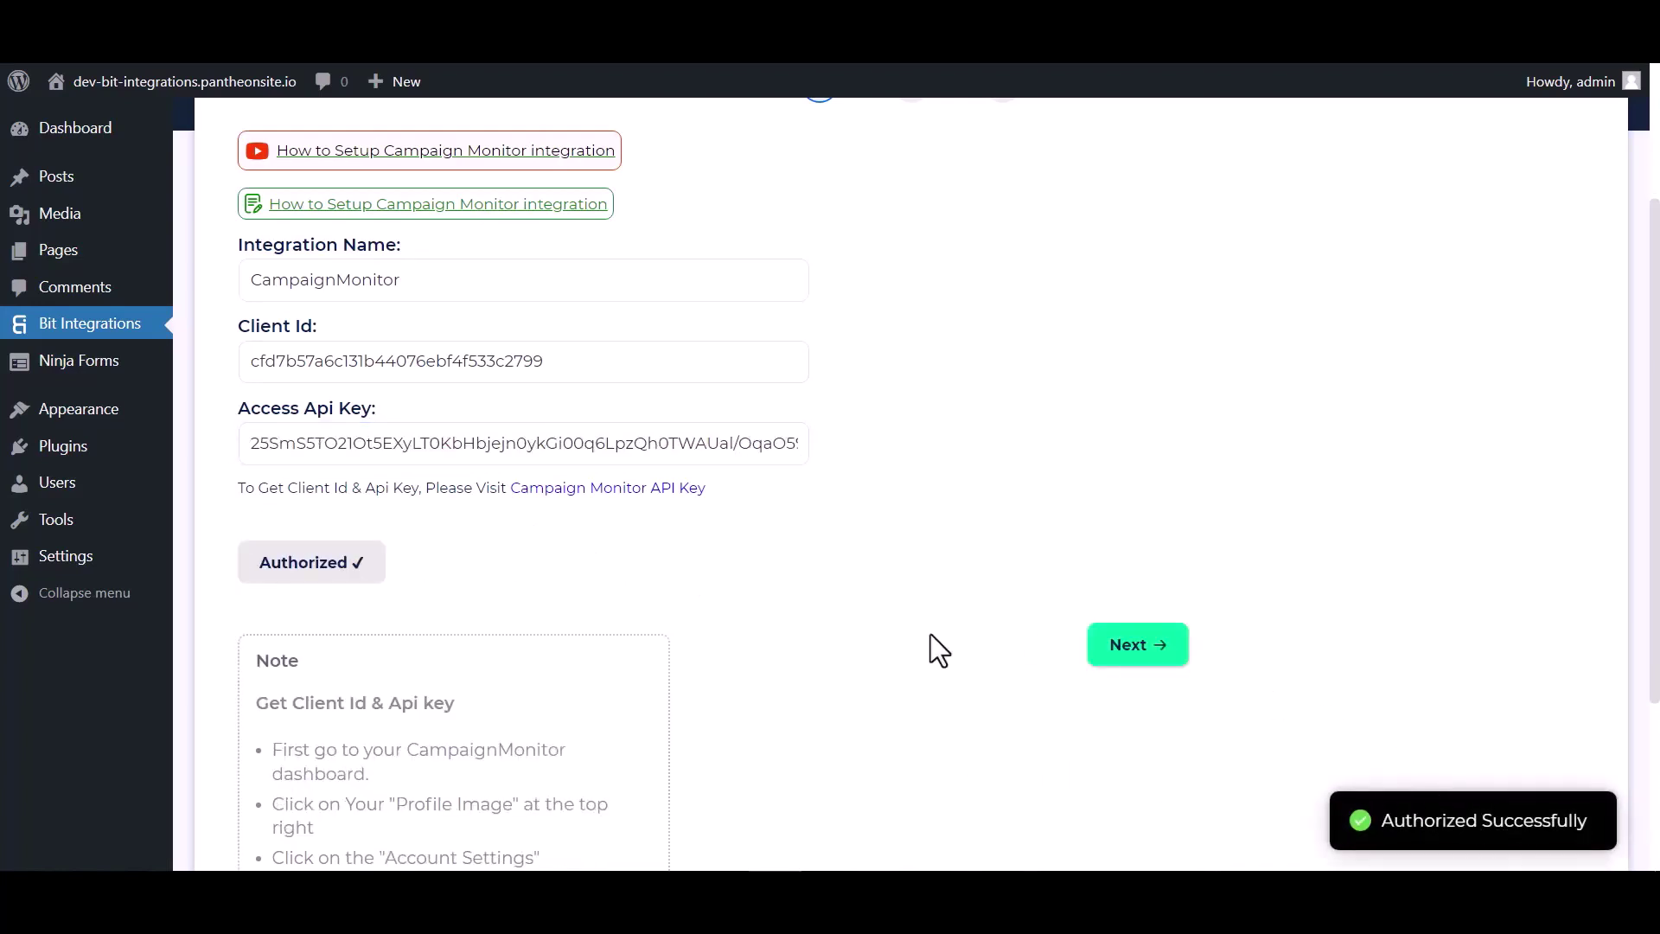
left_click(1106, 647)
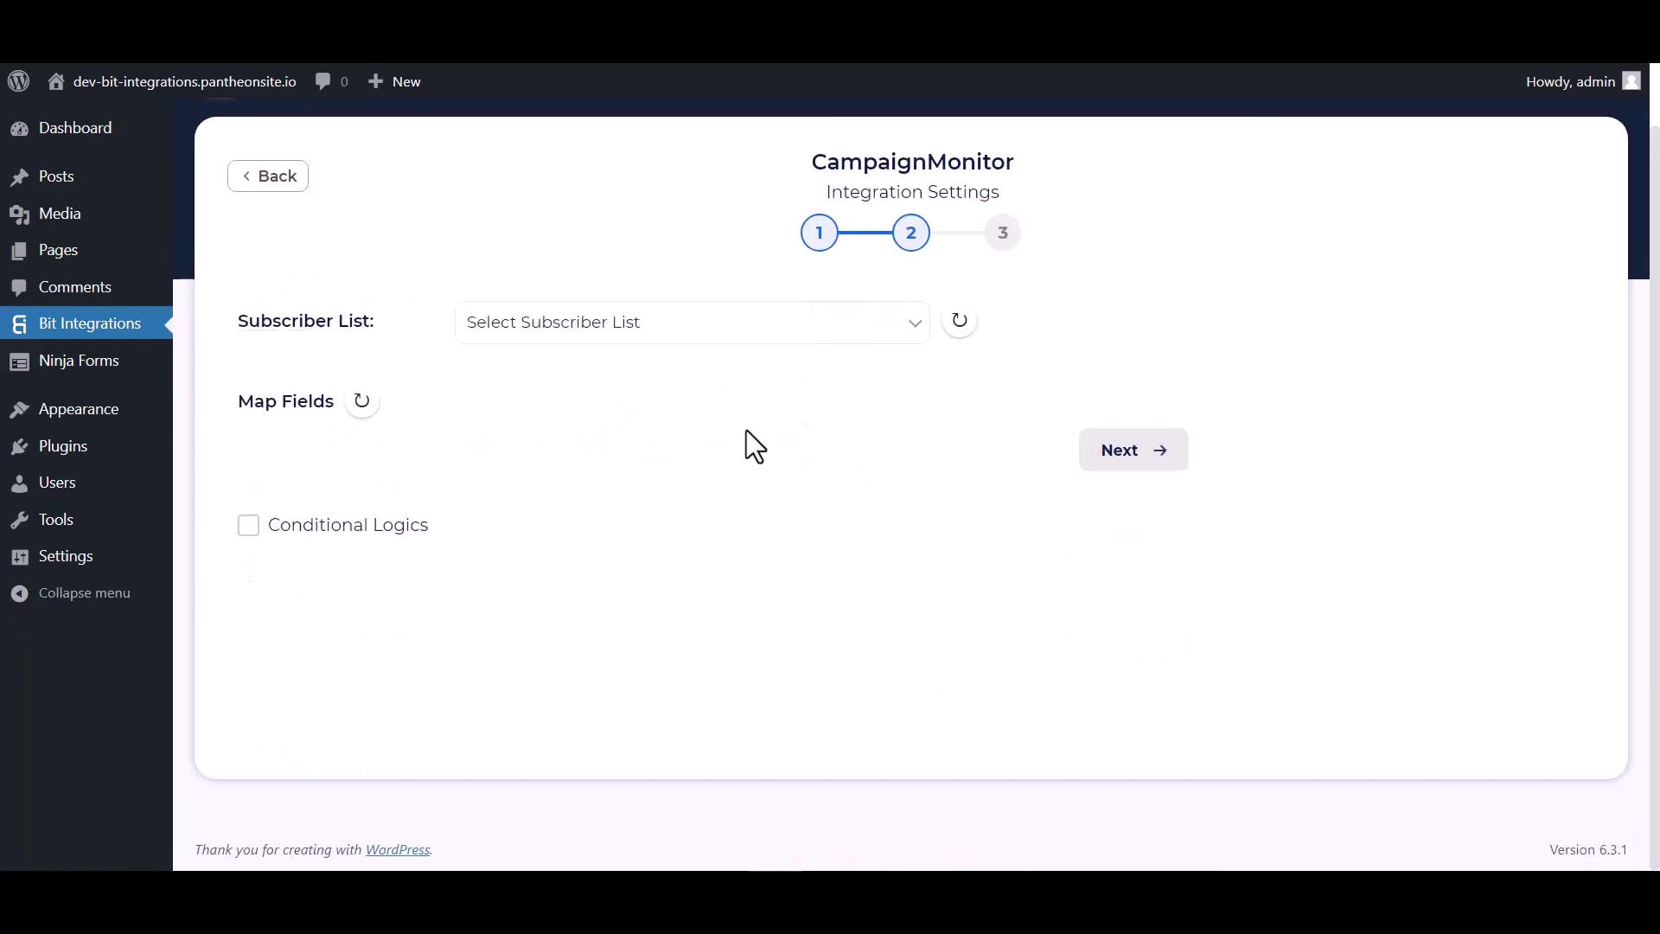
Select the Bit Integrations subscriber list and map the form's Email to Email Address
left_click(519, 338)
left_click(526, 394)
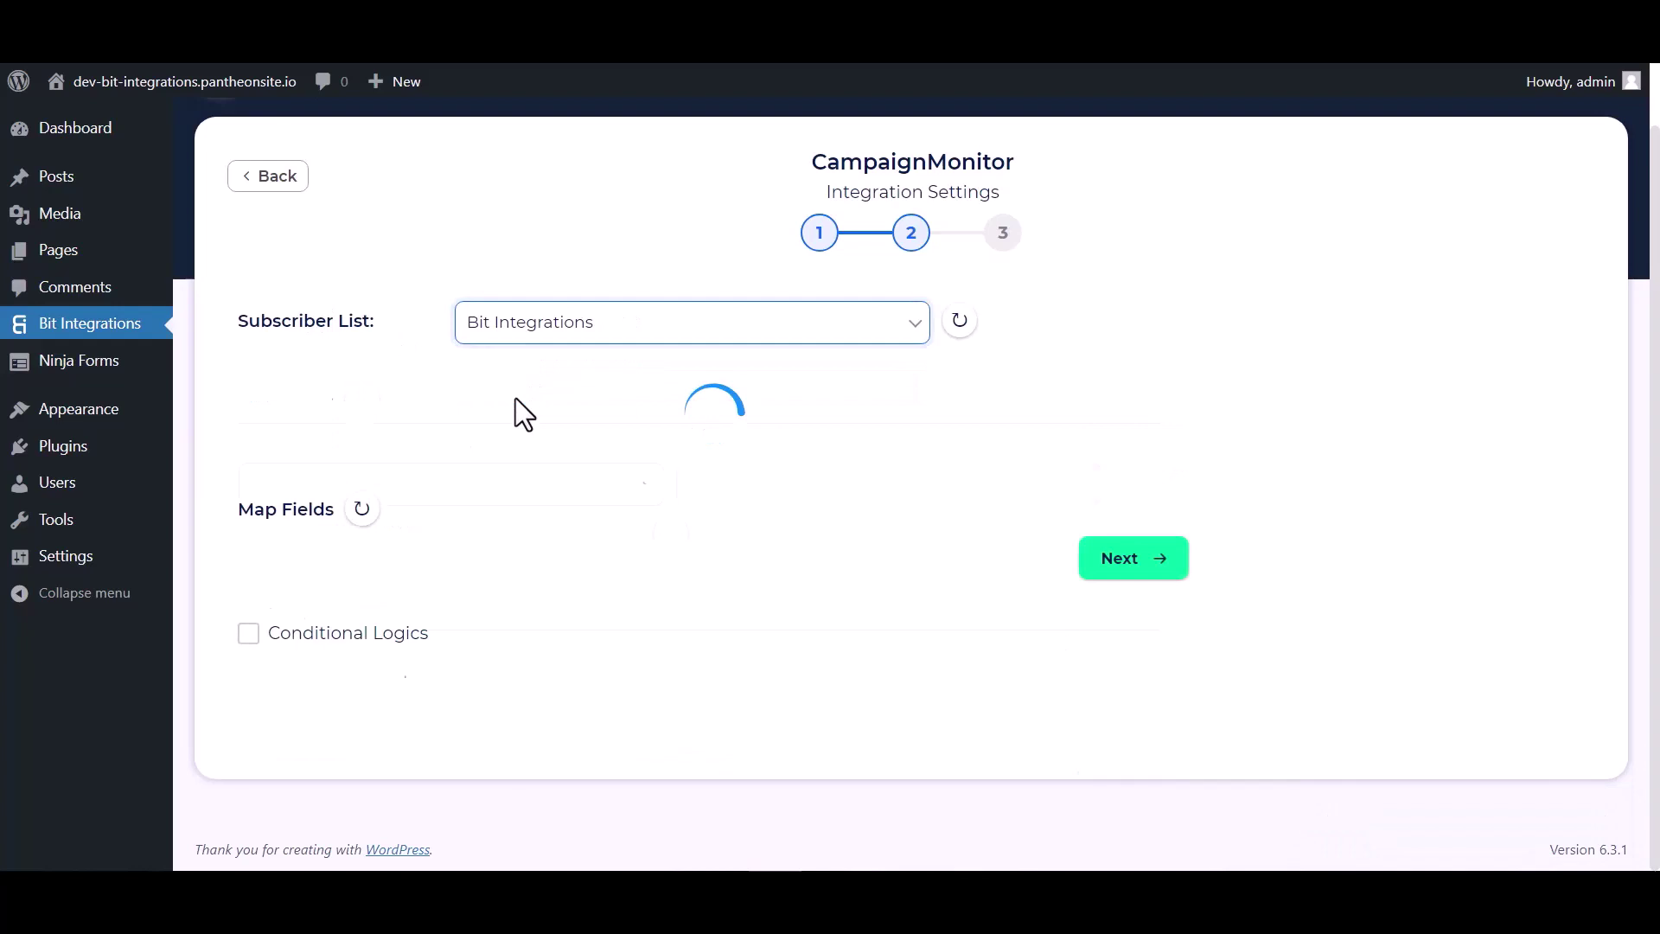
scroll(661, 429, "down", 1)
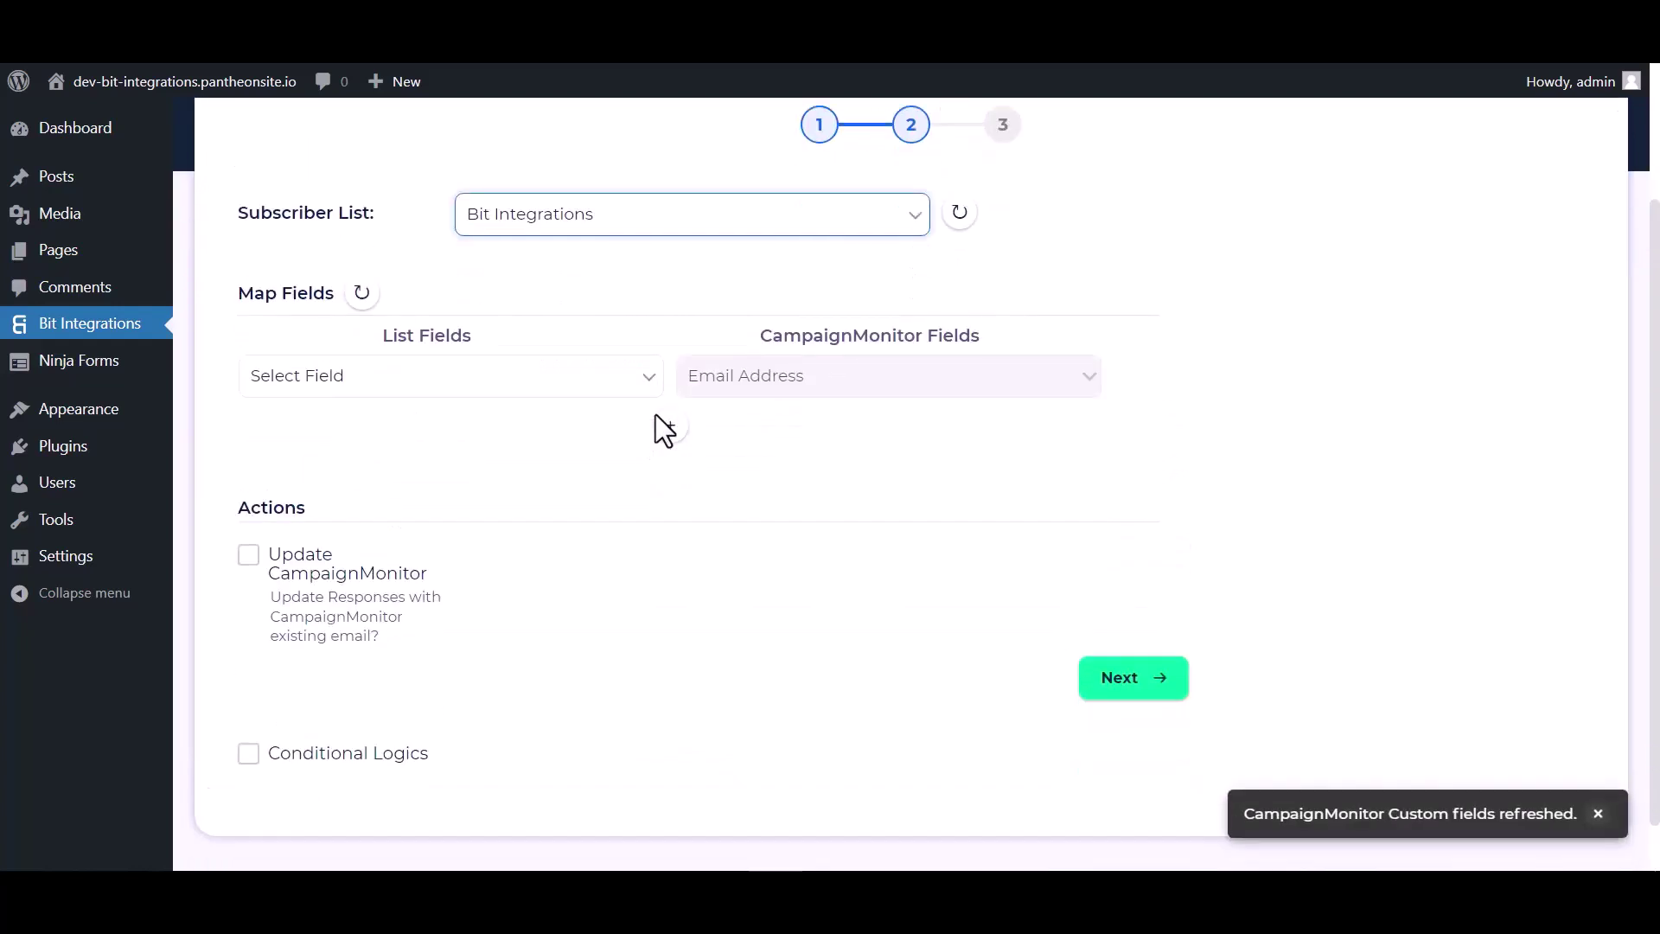
left_click(578, 391)
left_click(353, 468)
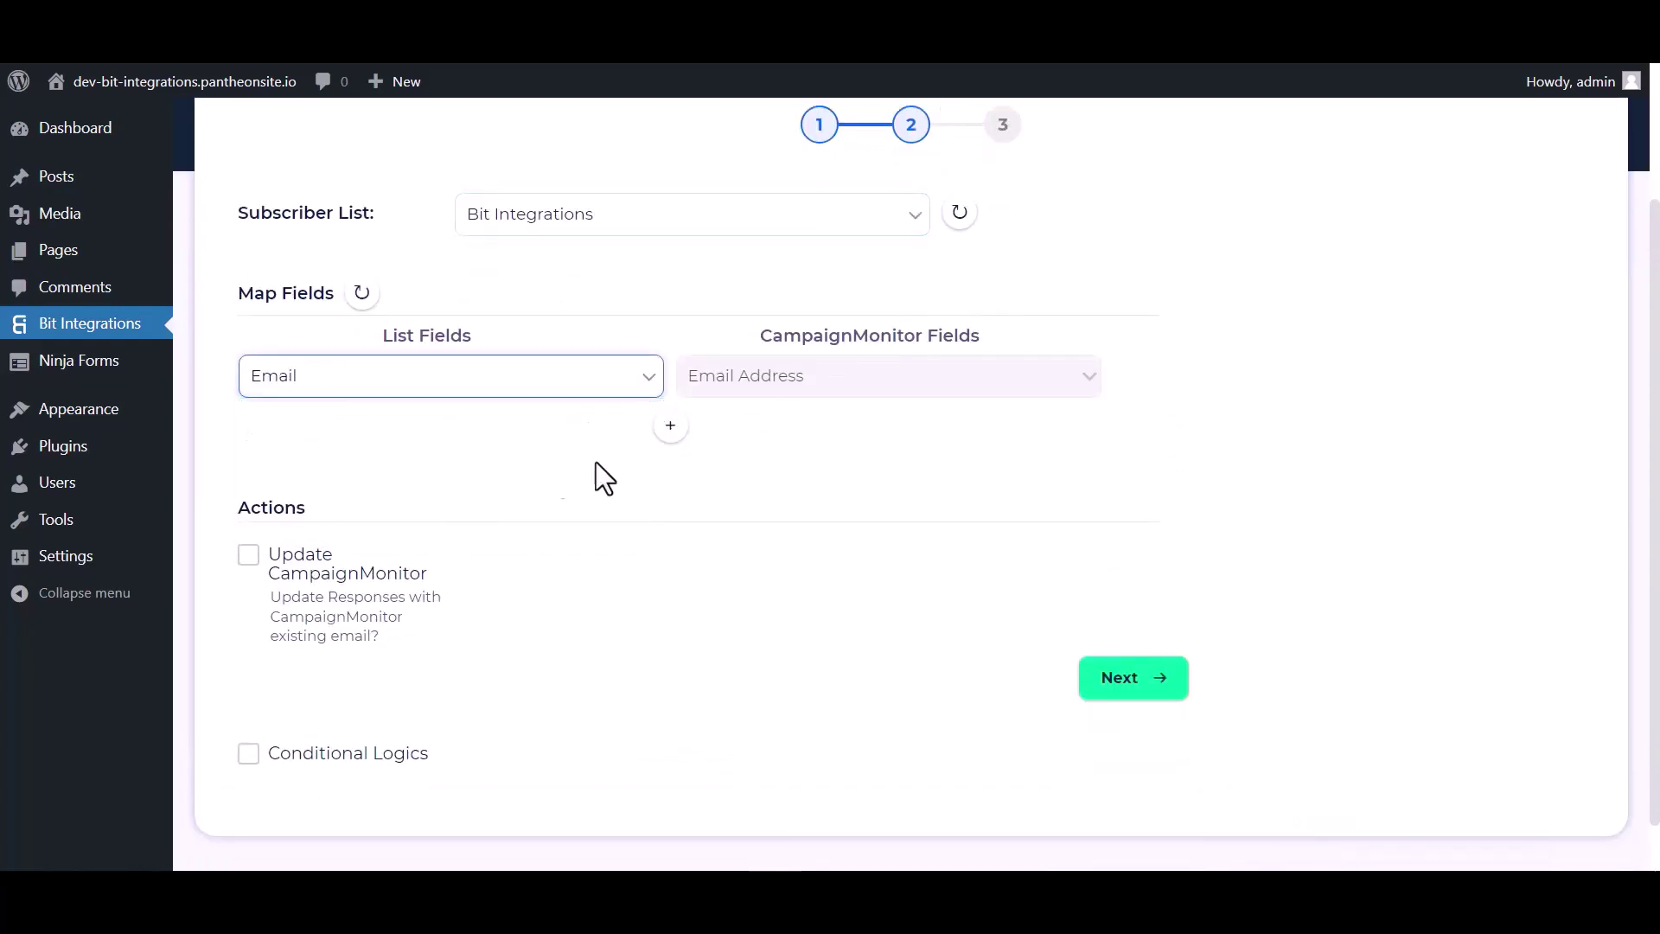
Add a mapping row from the form's Name field to Campaign Monitor Name
left_click(670, 424)
left_click(739, 435)
left_click(745, 503)
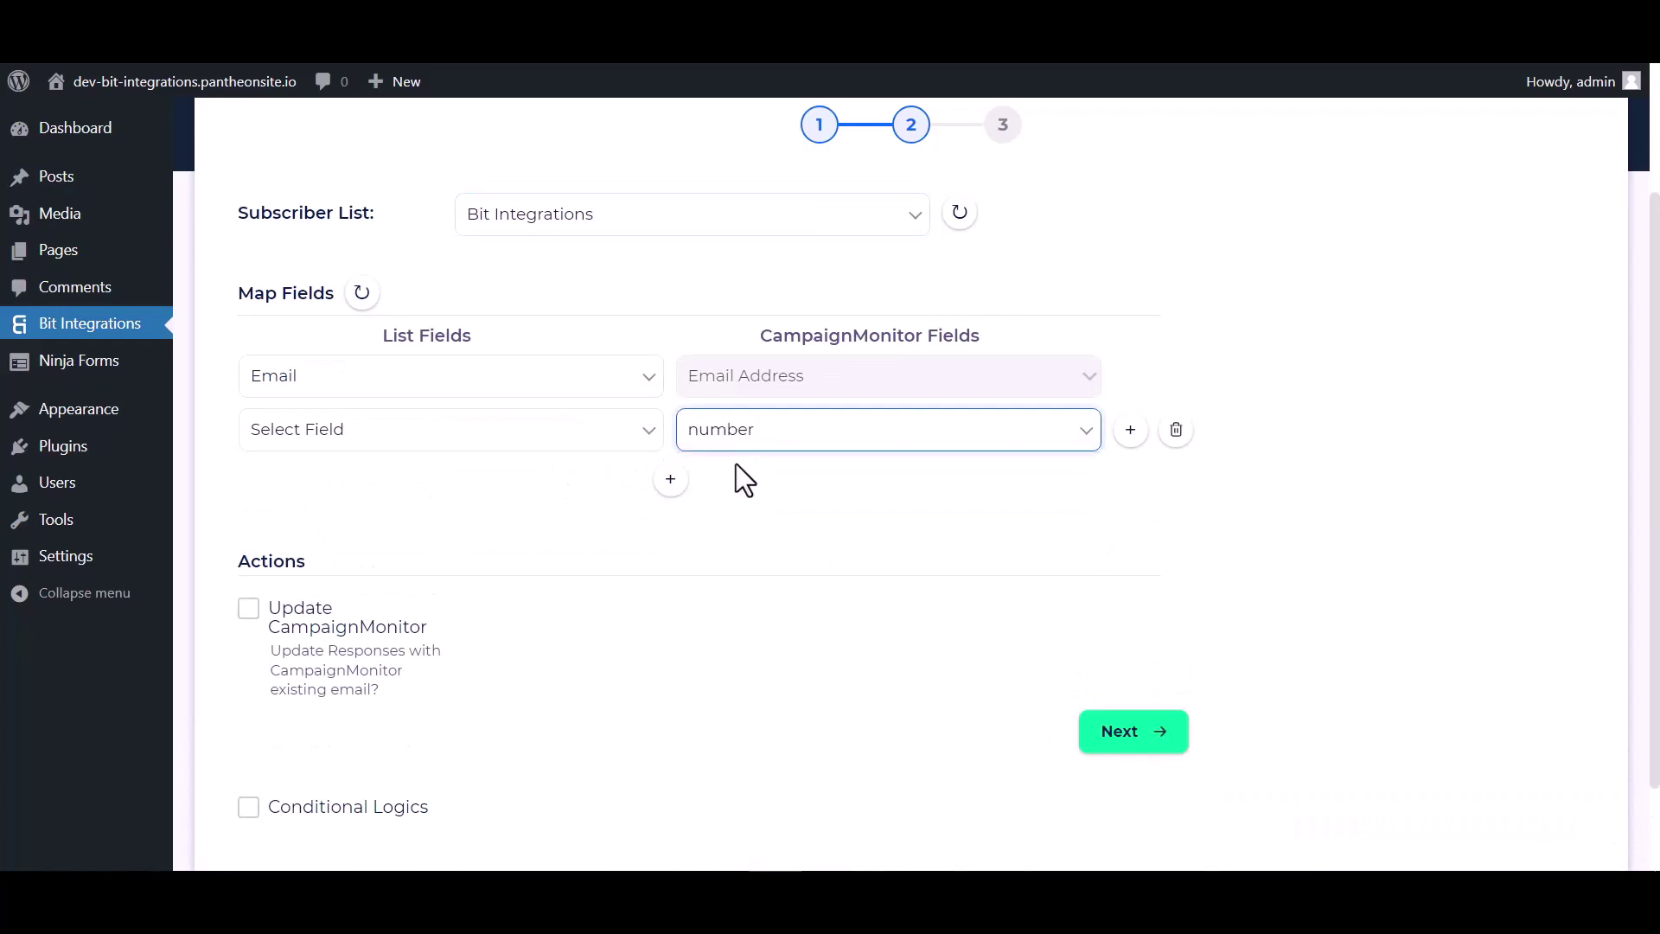
left_click(735, 437)
left_click(714, 480)
left_click(484, 437)
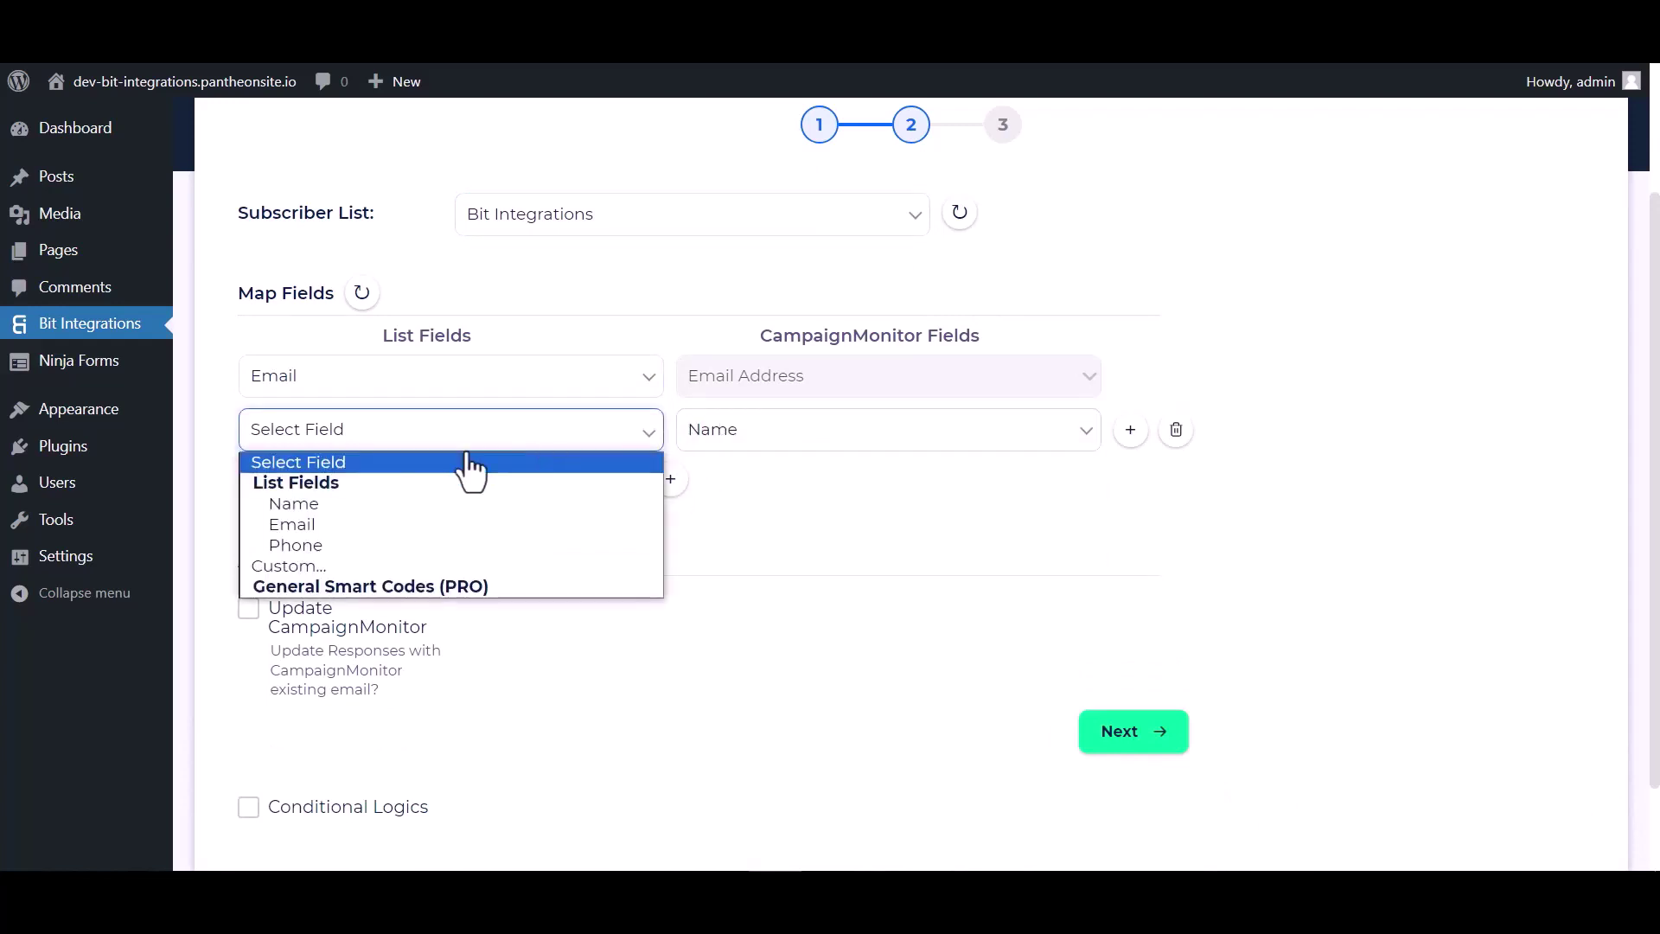
left_click(316, 502)
Add a third mapping row from the form's Phone field to number
left_click(670, 479)
left_click(741, 484)
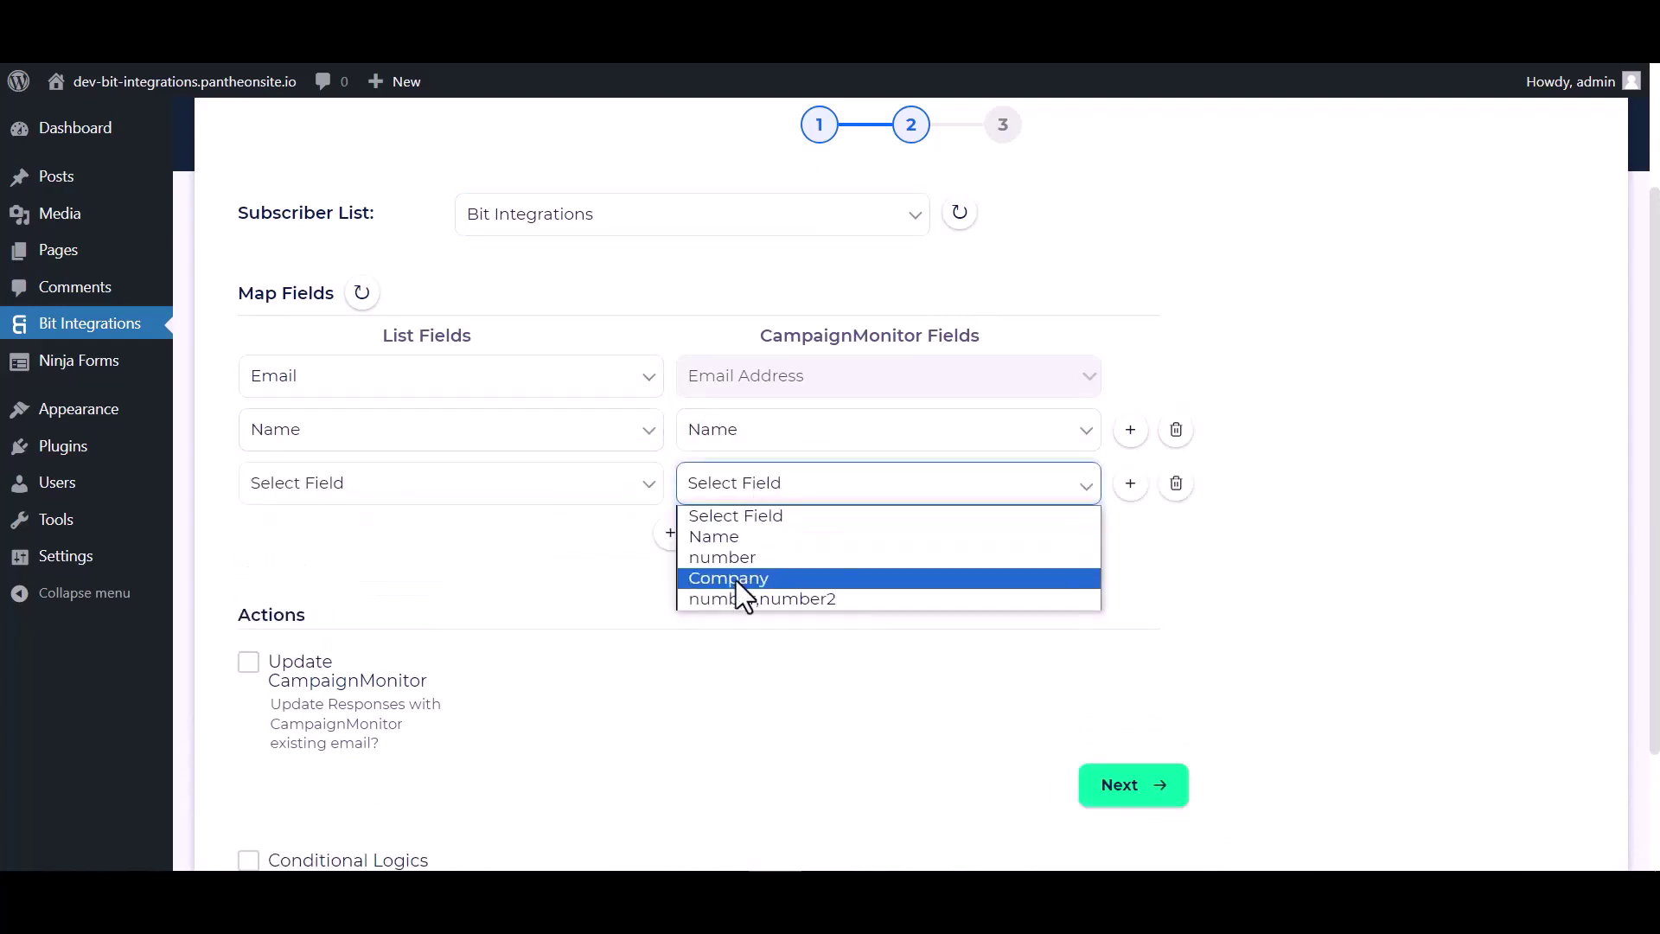
left_click(737, 560)
left_click(524, 491)
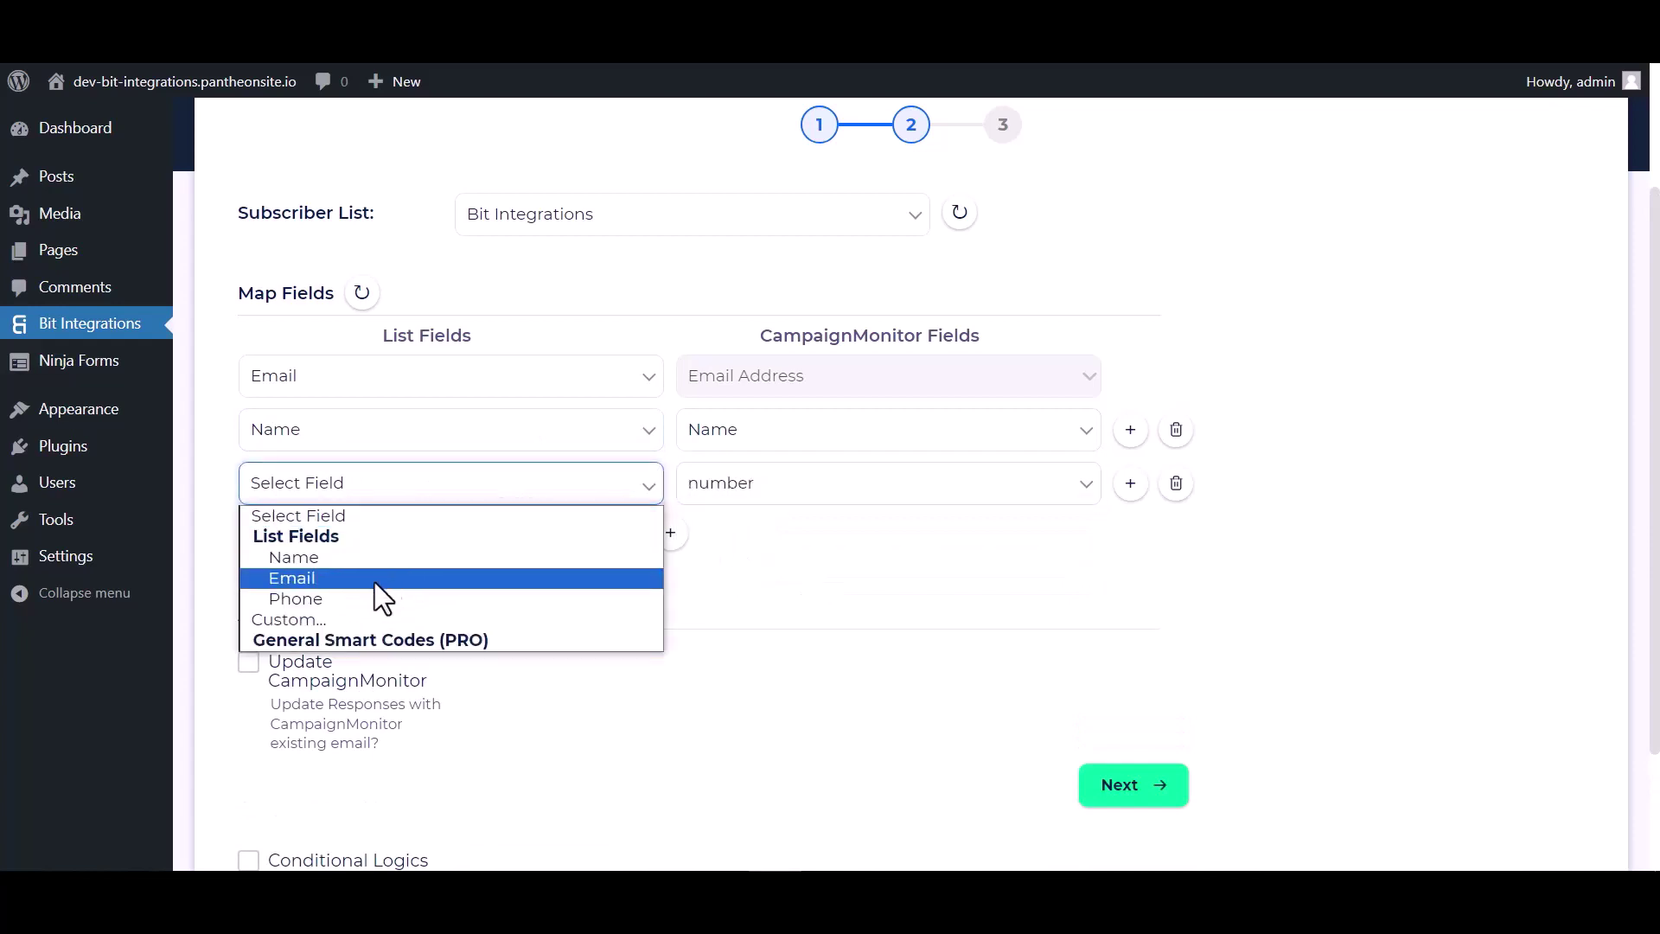
left_click(294, 599)
scroll(779, 545, "down", 2)
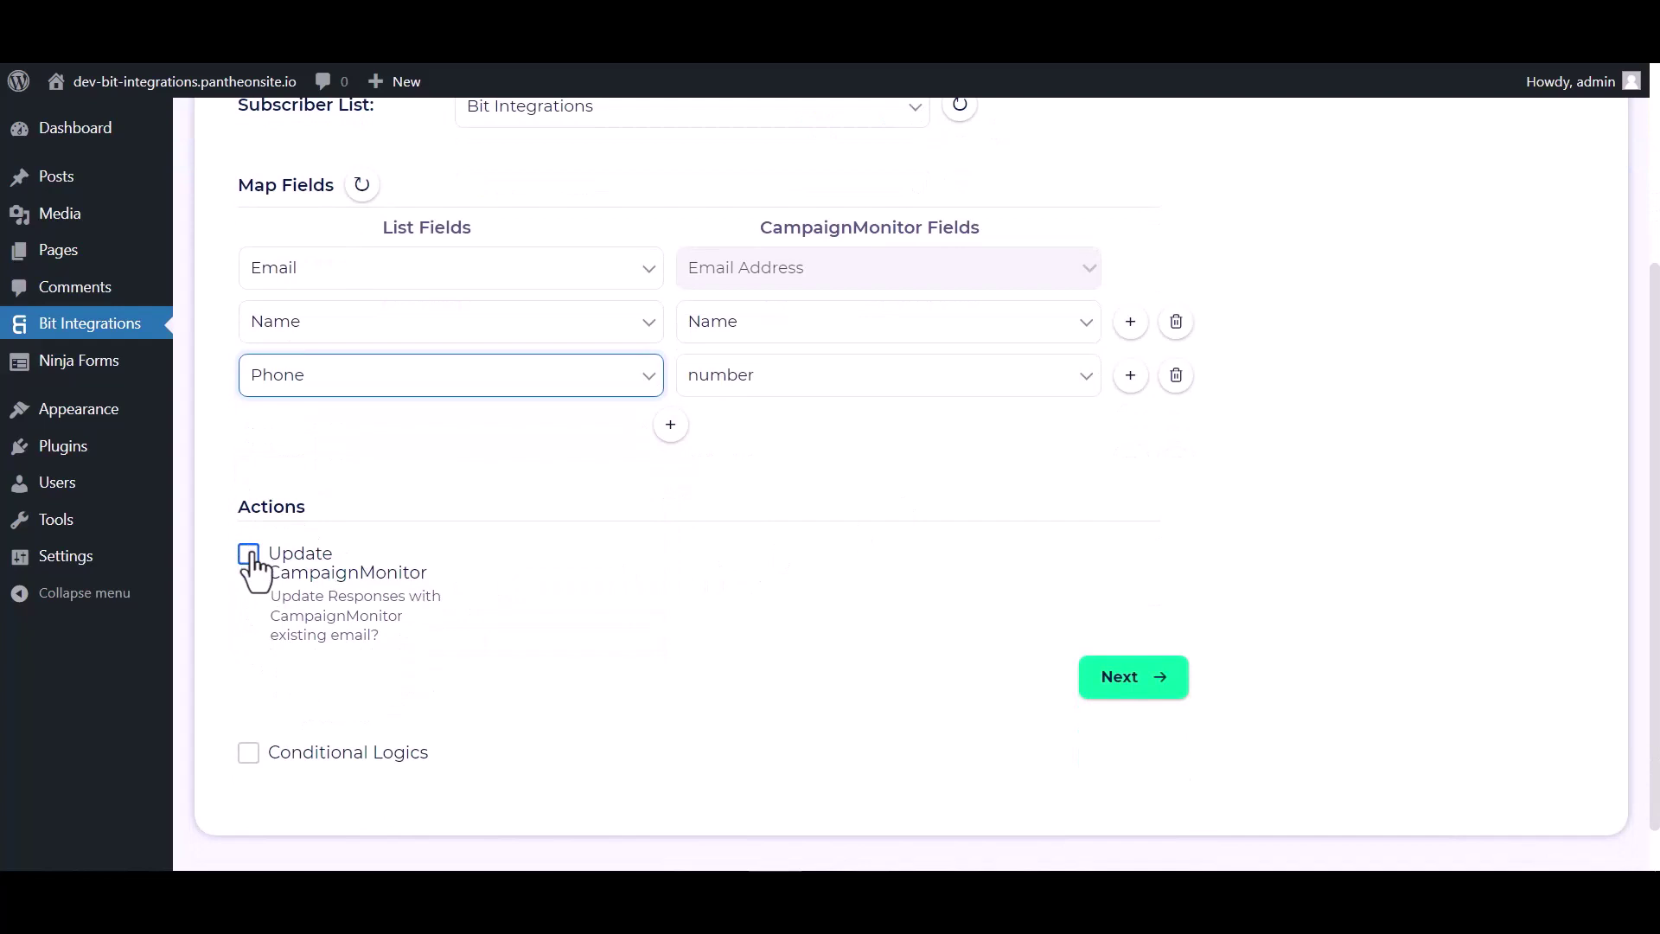
scroll(253, 570, "down", 1)
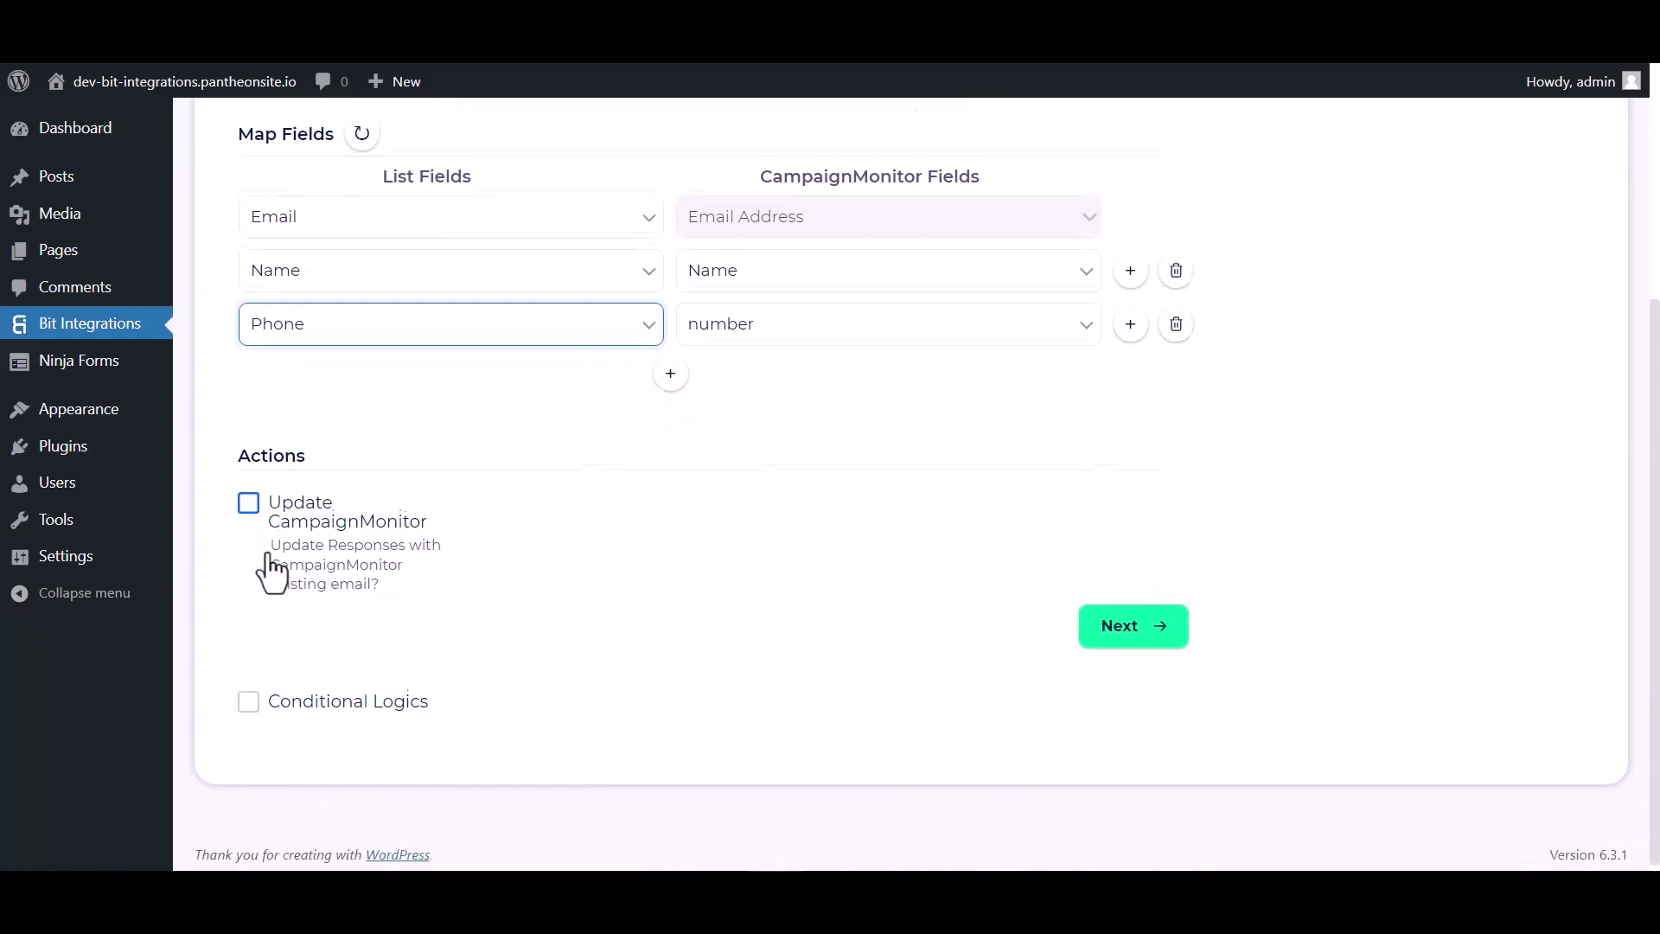
Leave conditional logic off and finish and save the Campaign Monitor integration
left_click(249, 696)
scroll(429, 641, "down", 4)
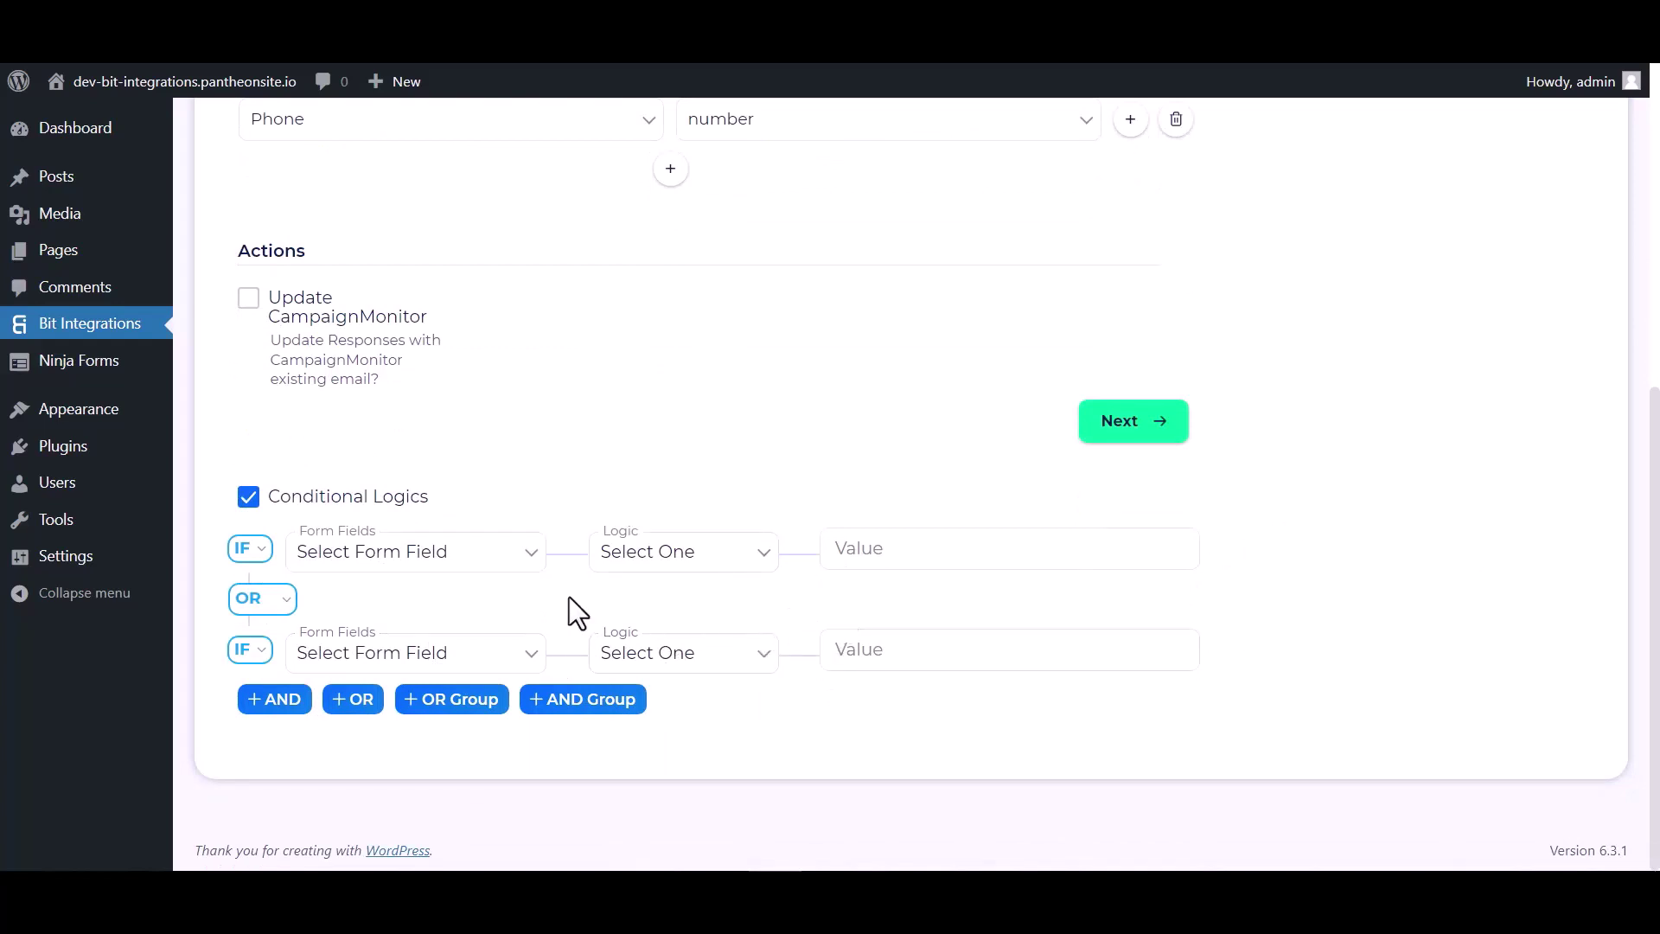
left_click(249, 497)
left_click(1113, 630)
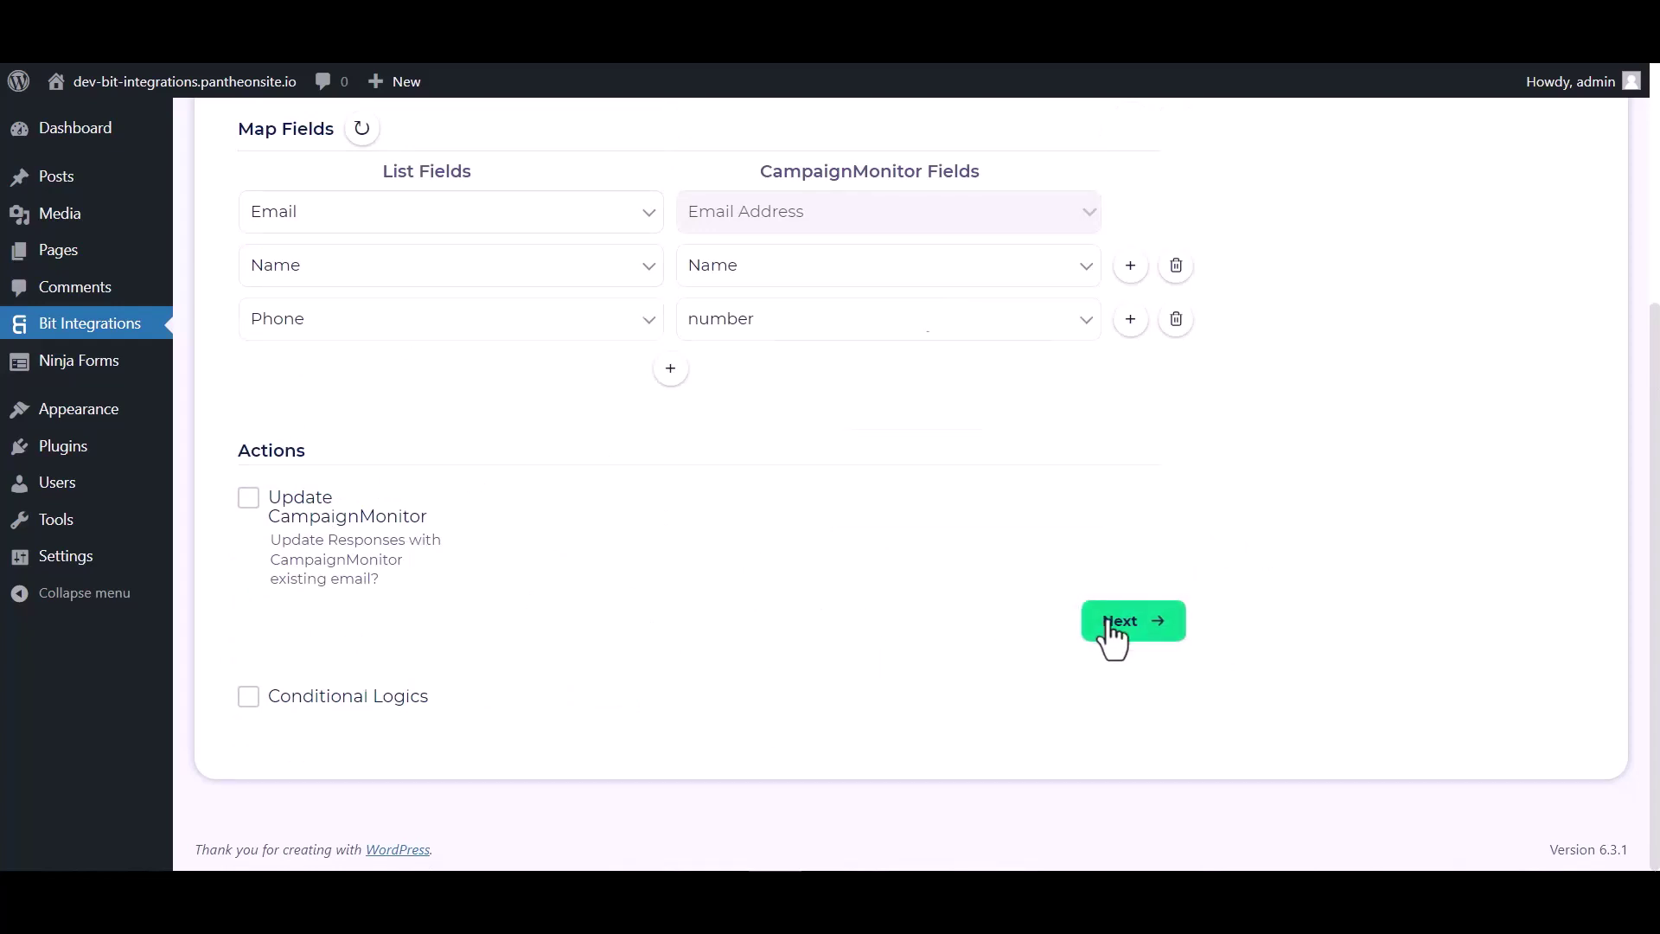
left_click(908, 421)
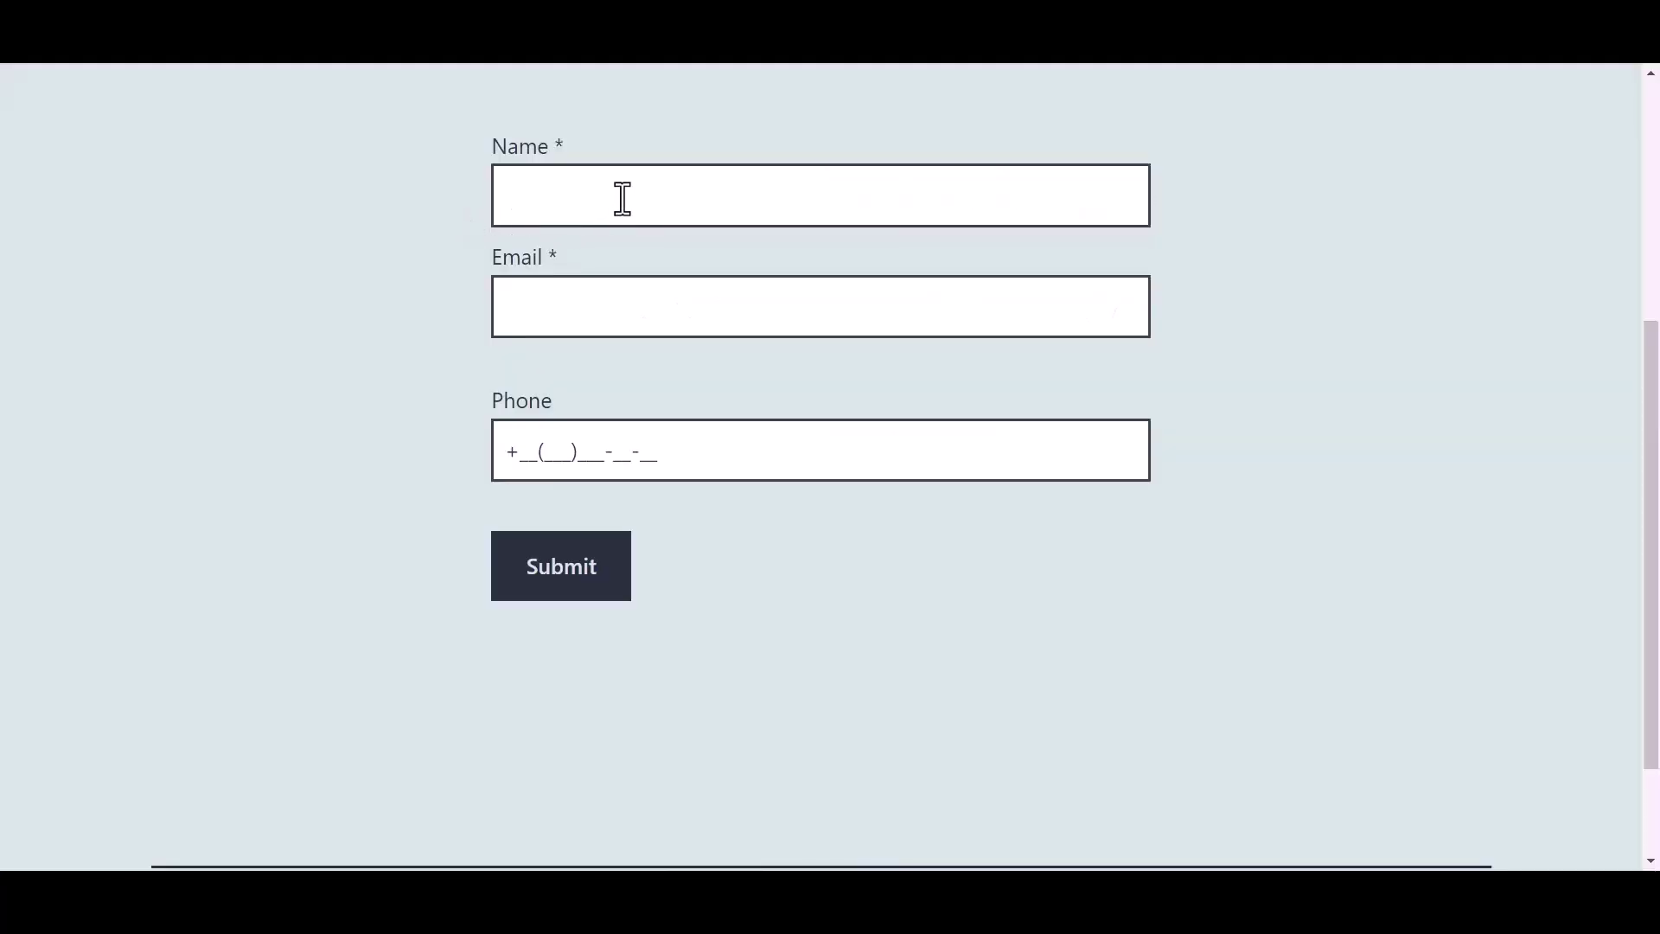
Submit another front-end test entry named Bit Integrations with an email and phone number
left_click(623, 199)
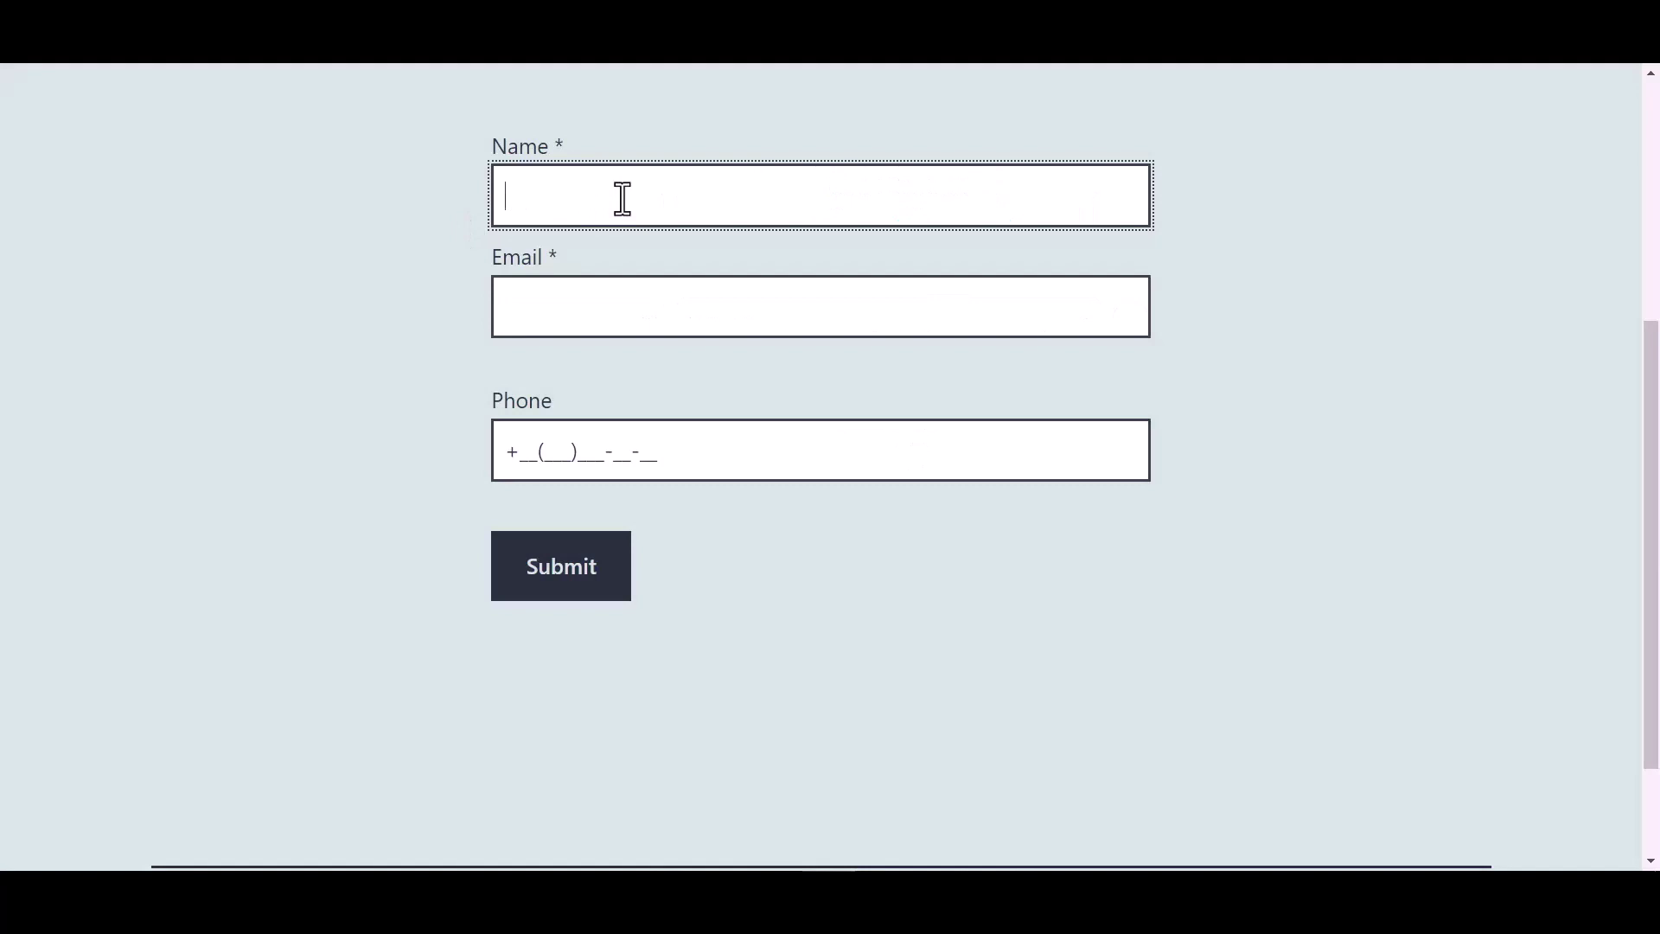
type("Bit ")
type("Integr")
type("ations")
left_click(567, 311)
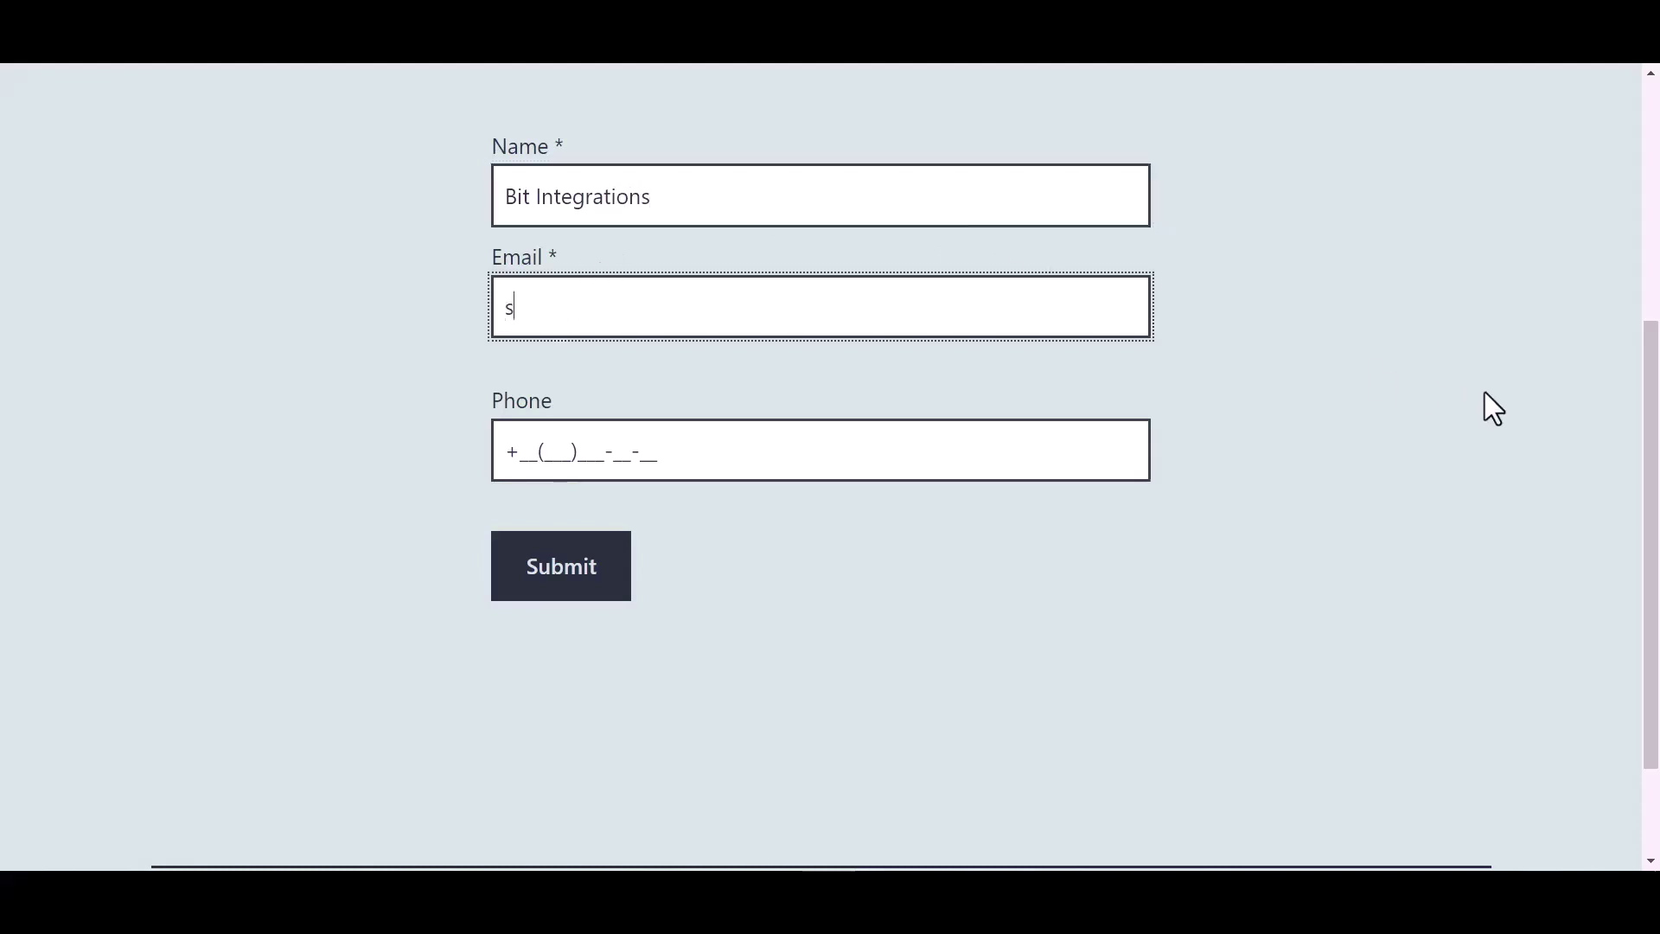
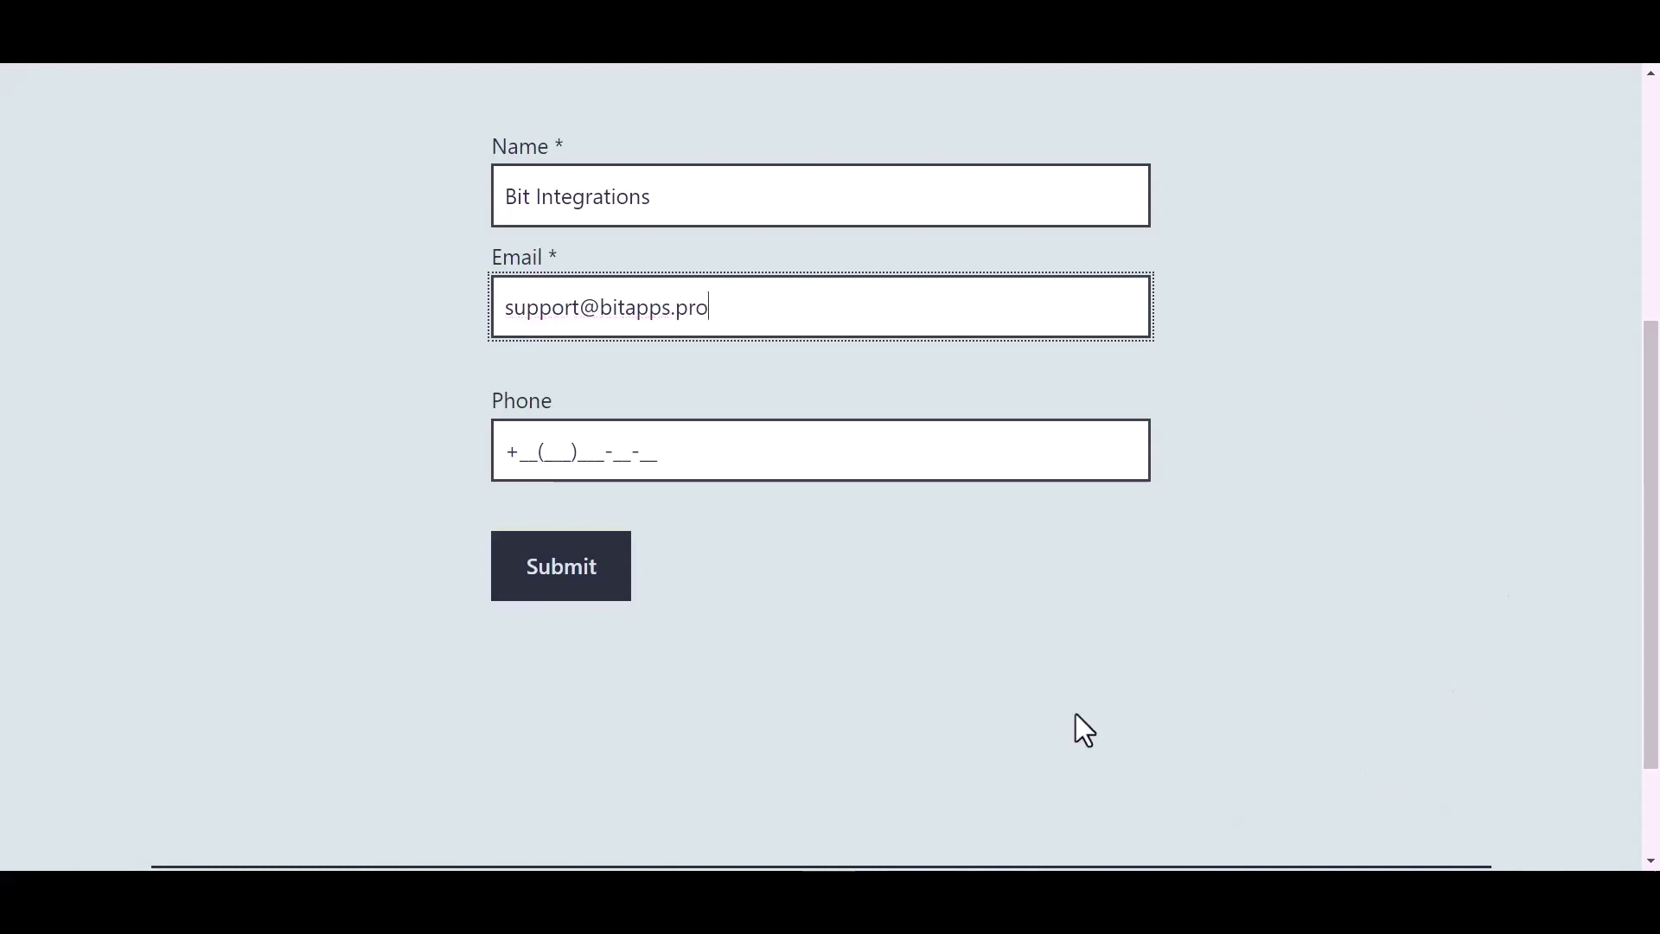
left_click(639, 452)
type("44(")
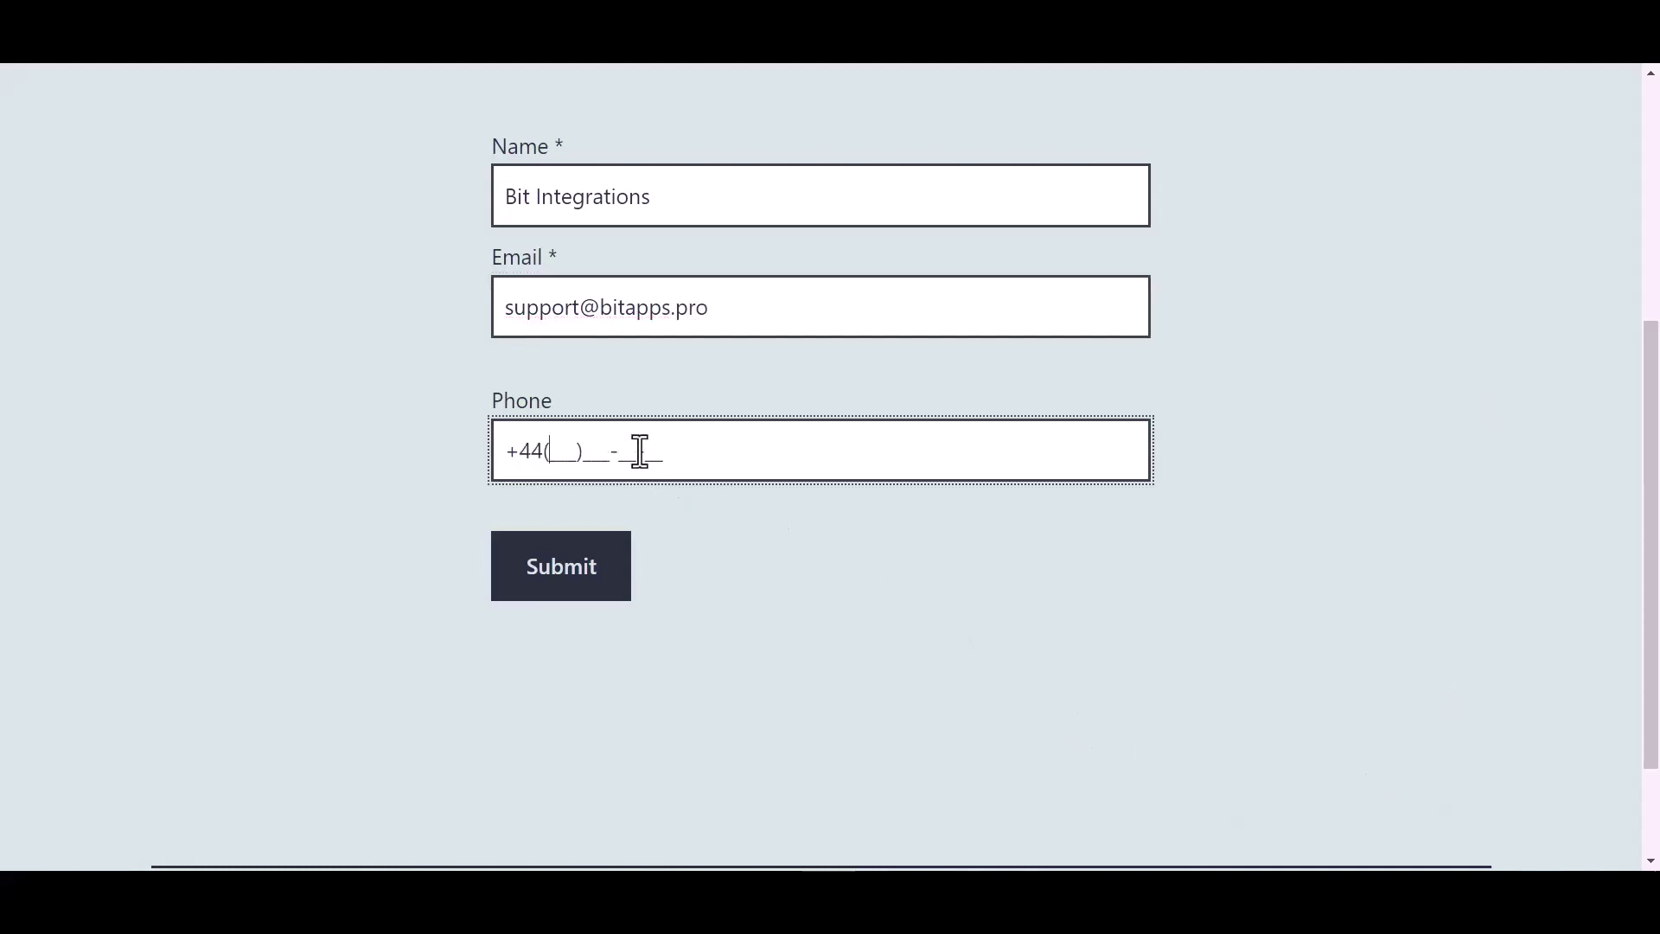
type("455)5")
type("66-6")
left_click(578, 571)
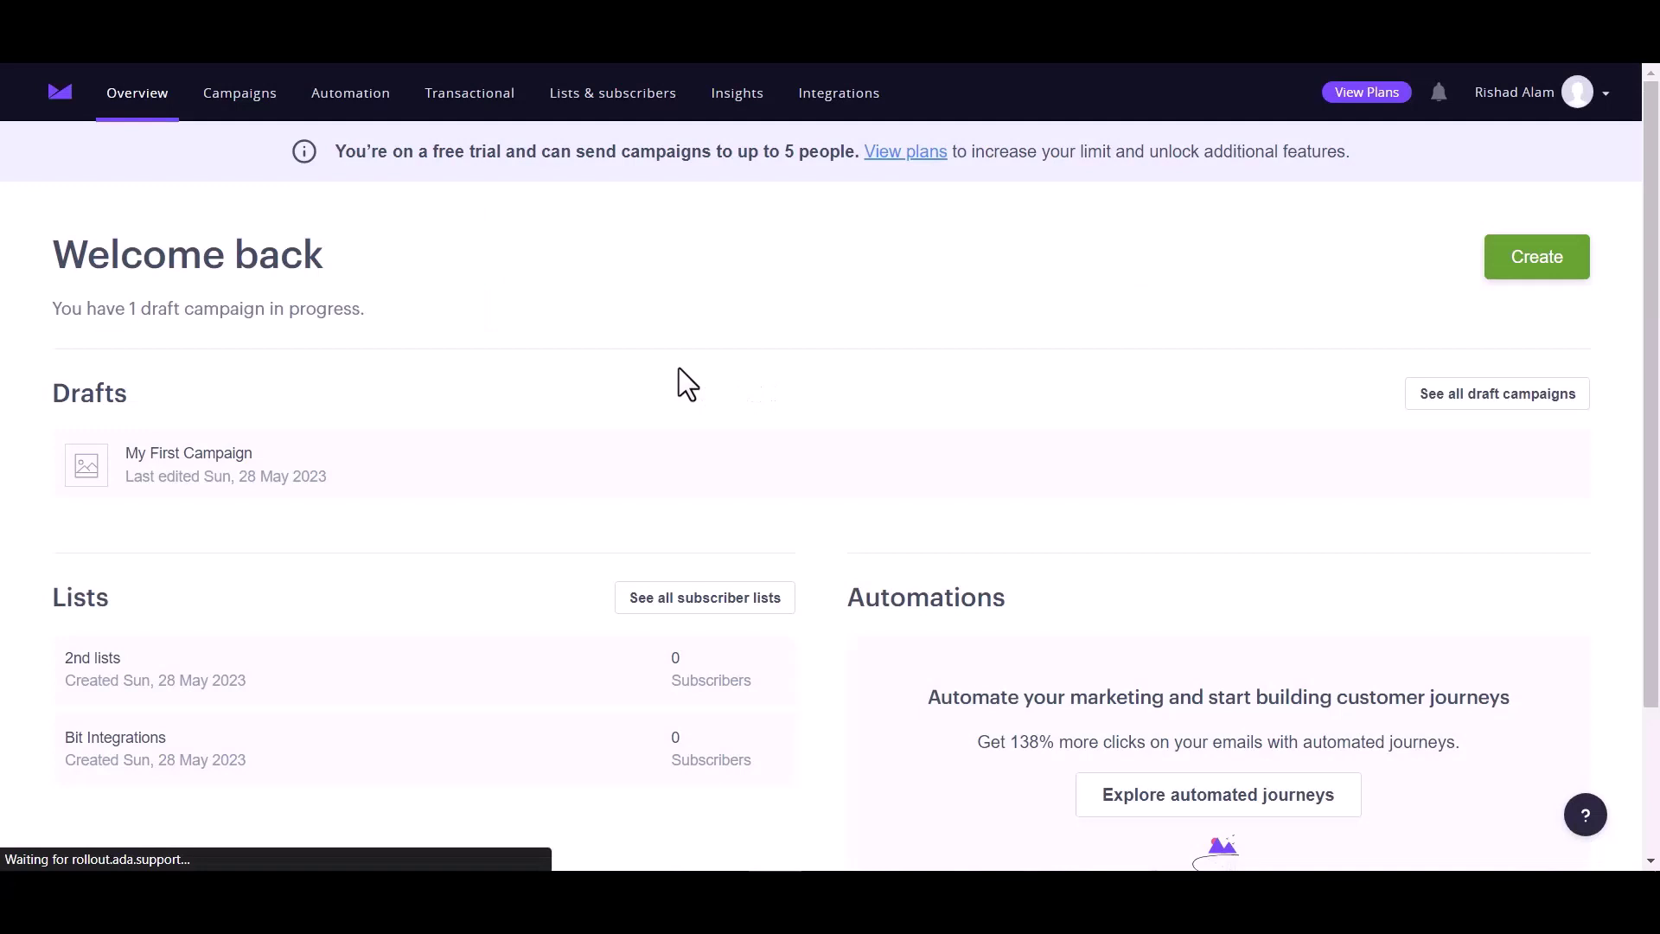
Refresh the Campaign Monitor overview and check the Bit Integrations list for the new subscriber
left_click(108, 90)
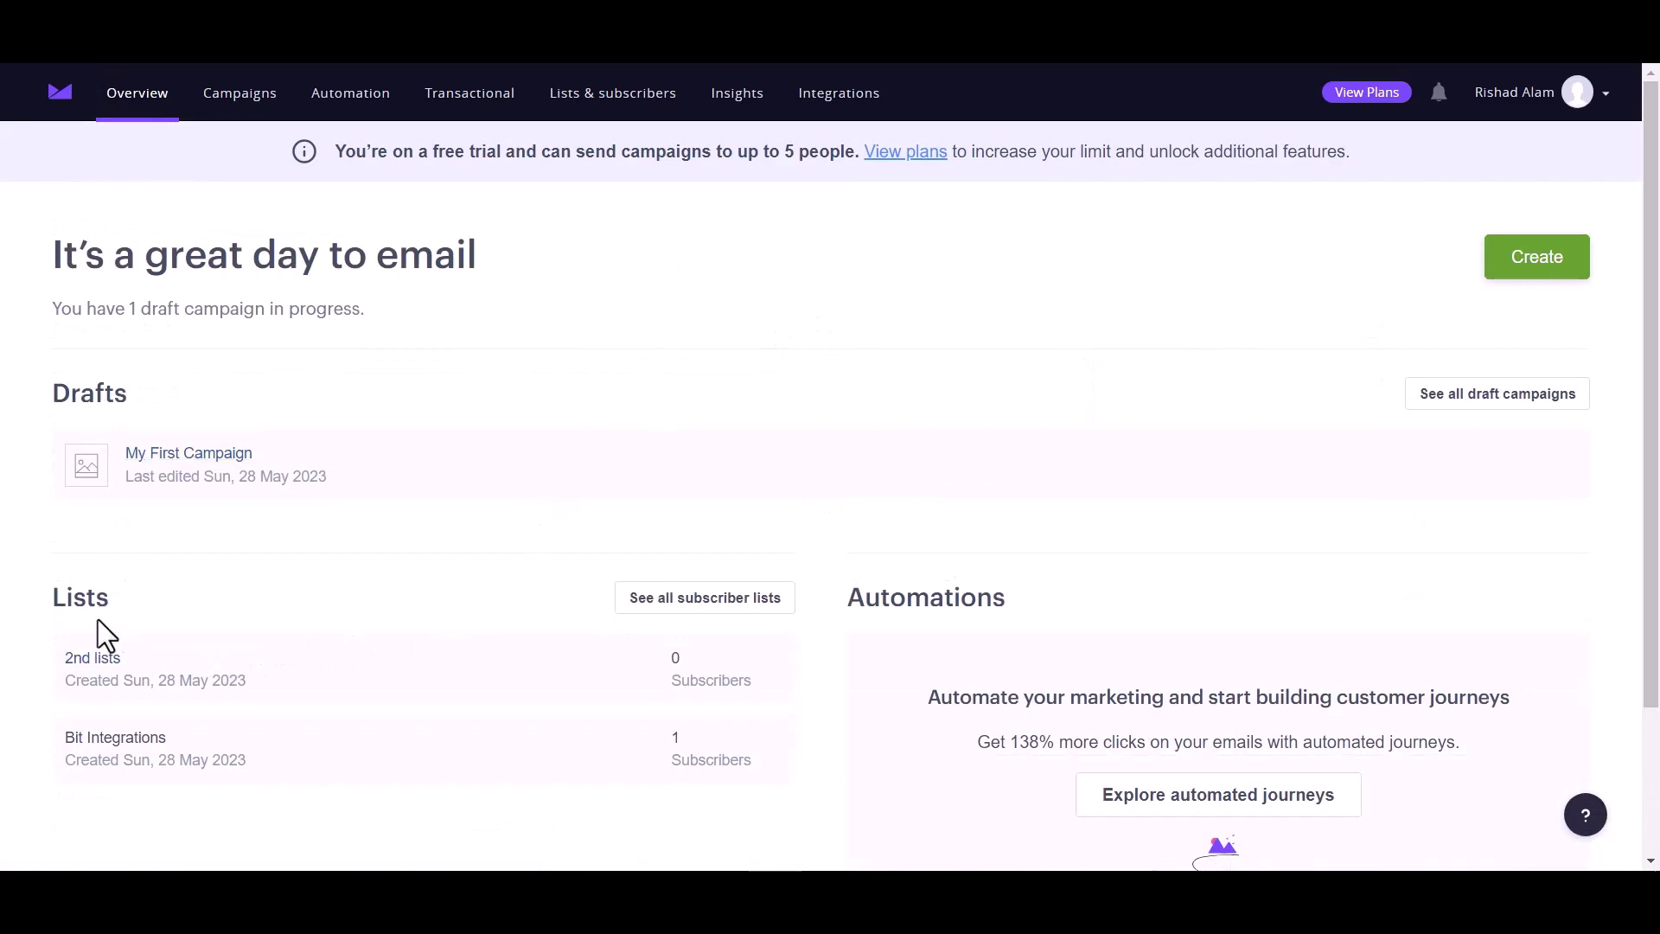
left_click(122, 739)
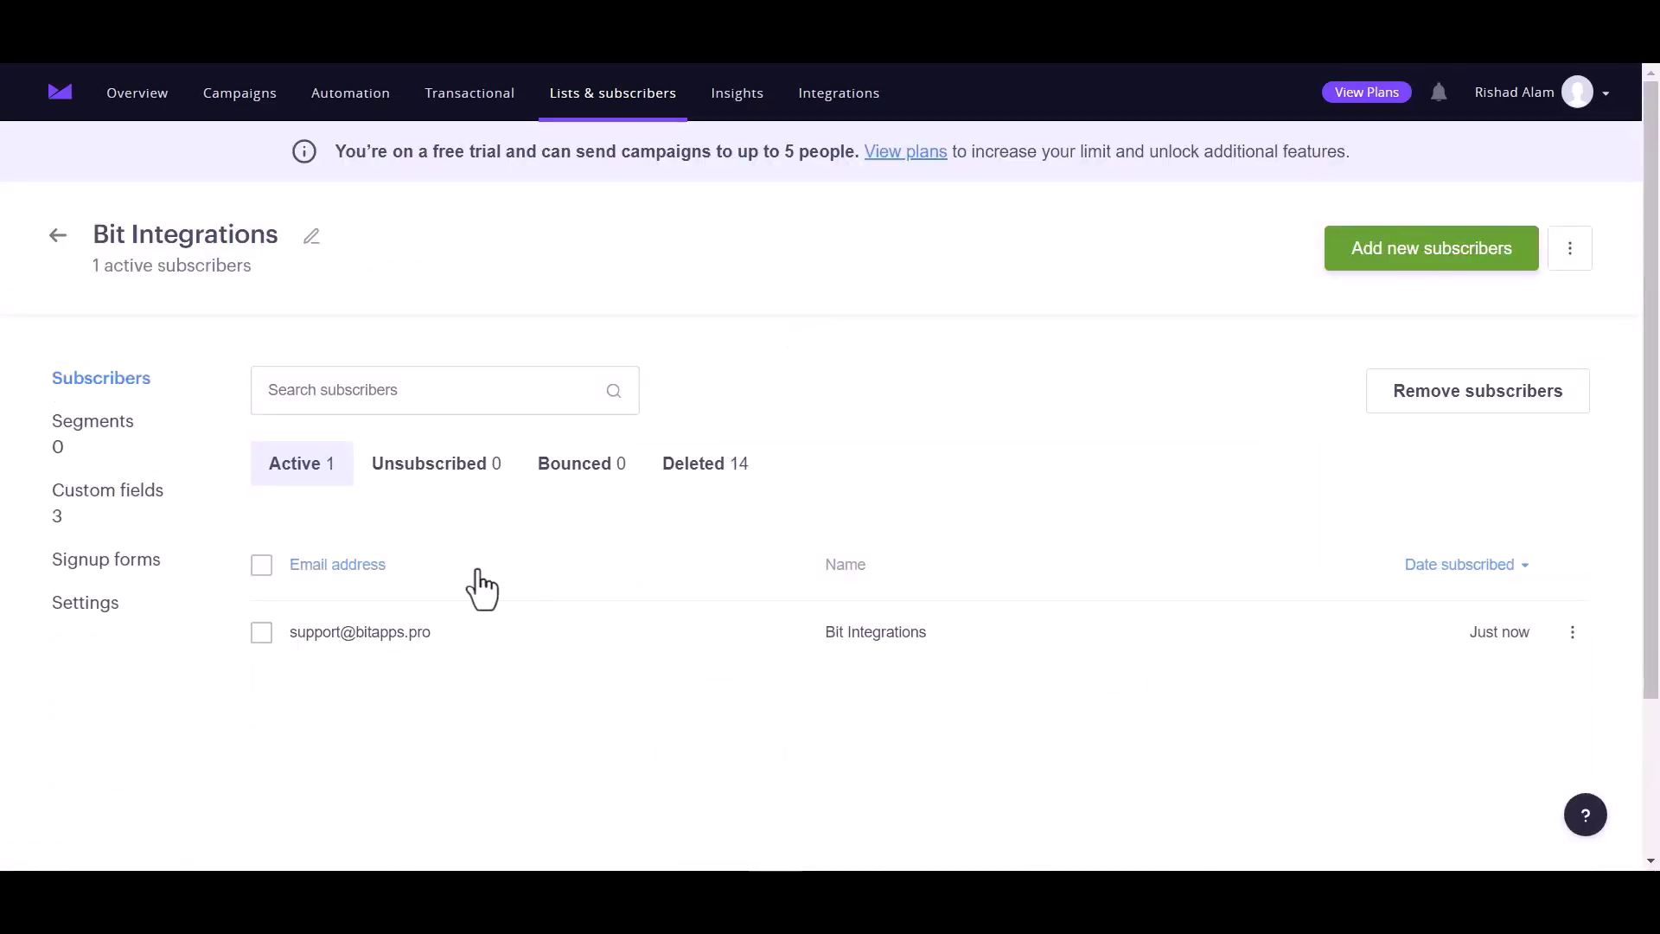
scroll(478, 605, "down", 1)
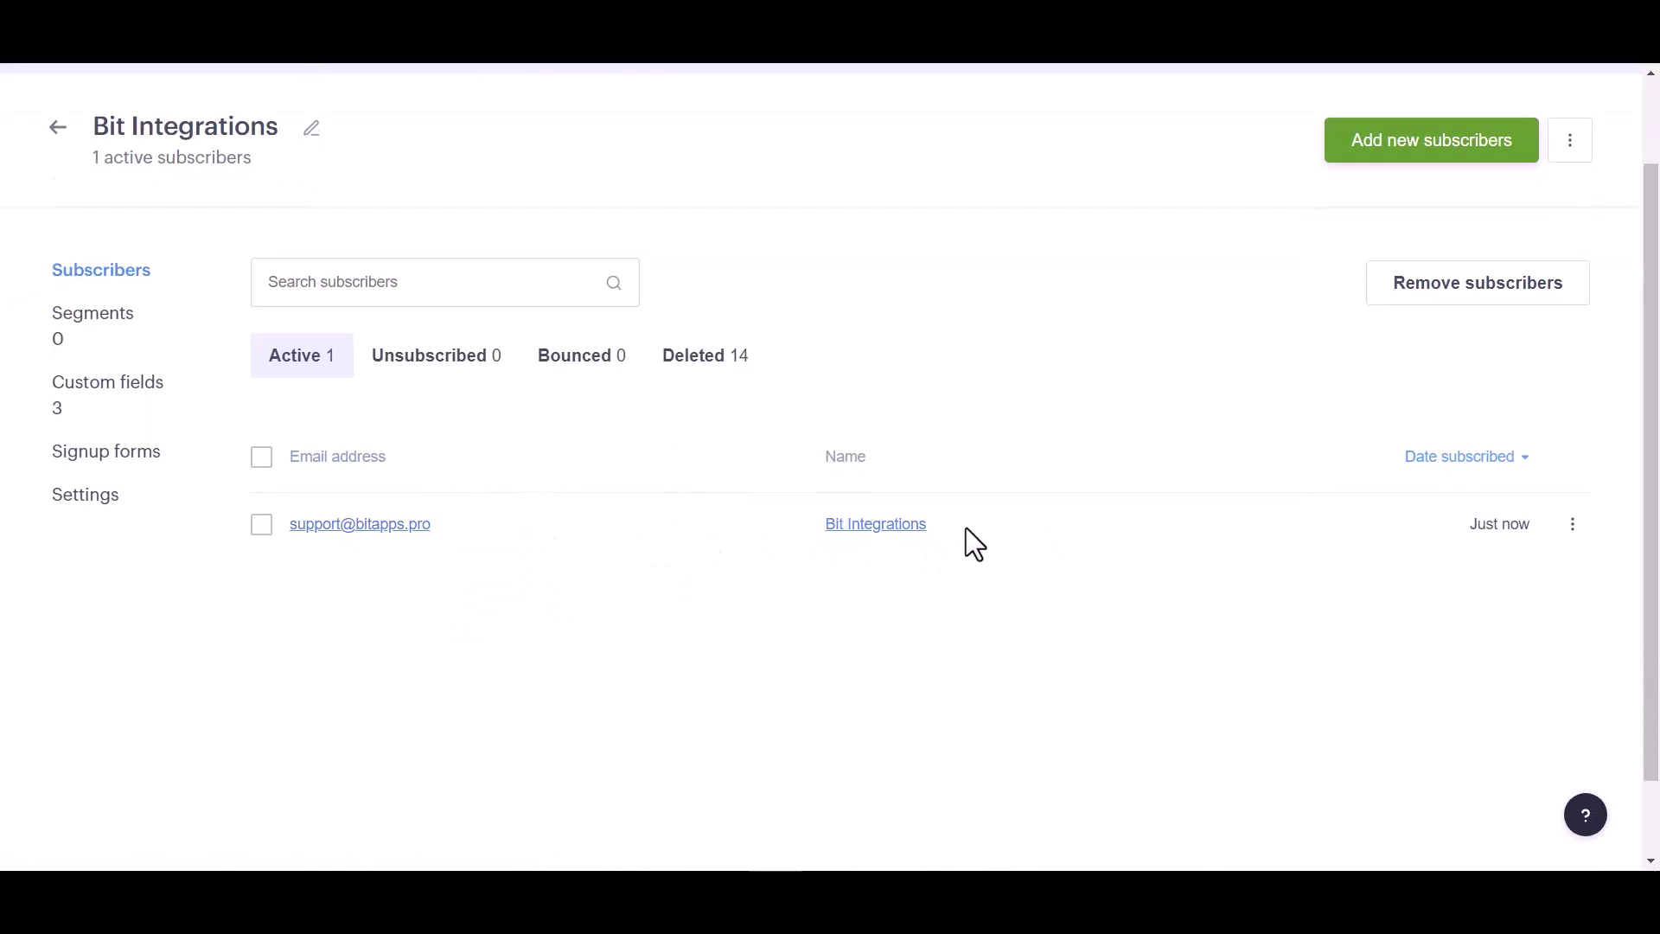